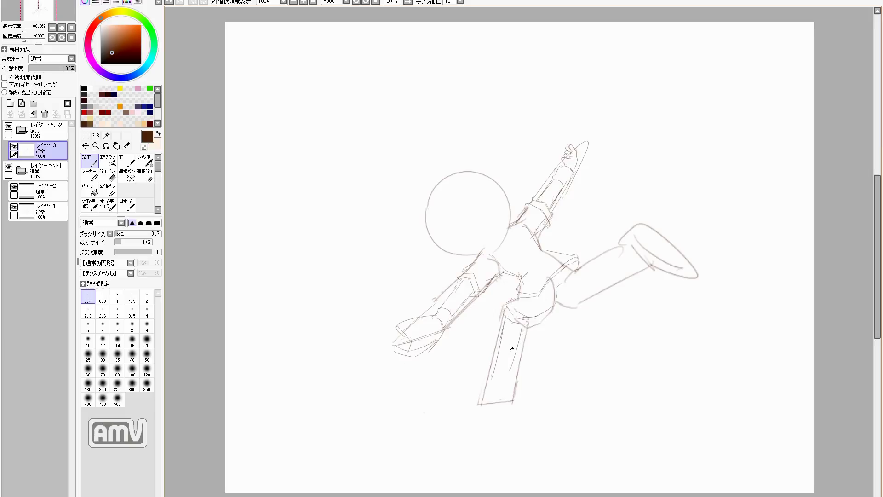
Sketch the sock edge and shoe on the front leg over the cylinder guide.
{"action": "key", "text": "e"}
{"action": "key", "text": "n"}
{"action": "key", "text": "e"}
{"action": "key", "text": "n"}
{"action": "left_click_drag", "start_coordinate": [515, 381], "coordinate": [479, 391]}
{"action": "key", "text": "e"}
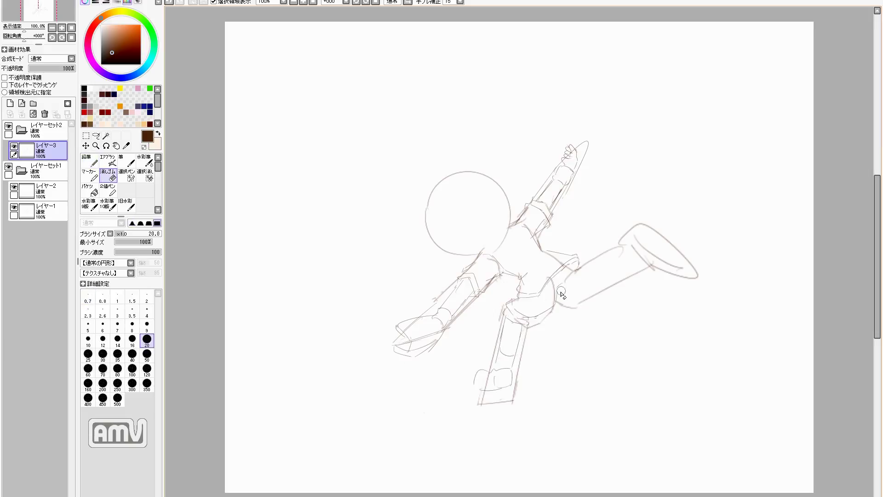
Sketch the shorts cuff, lower leg and shoe of the raised back leg.
{"action": "key", "text": "n"}
{"action": "left_click_drag", "start_coordinate": [566, 293], "coordinate": [577, 271]}
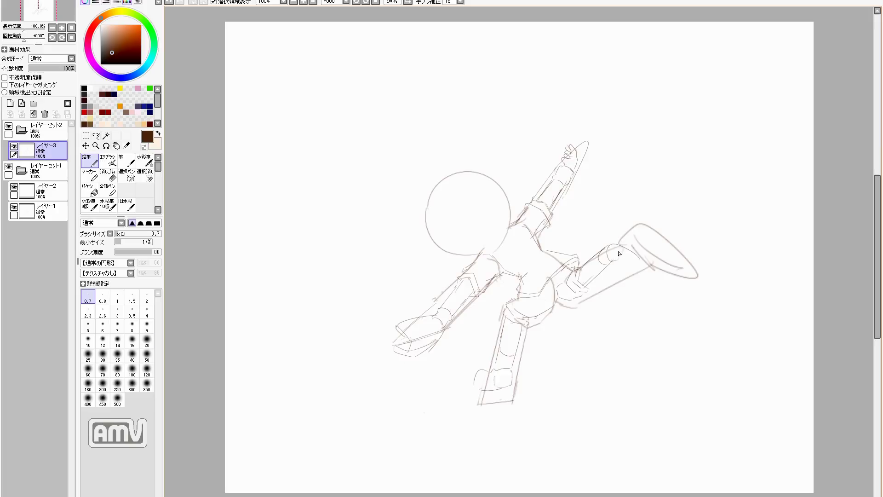
{"action": "key", "text": "e"}
{"action": "key", "text": "n"}
{"action": "left_click_drag", "start_coordinate": [620, 249], "coordinate": [640, 260]}
{"action": "key", "text": "e"}
{"action": "key", "text": "n"}
Refine the shoe outline on the front leg, erasing and redrawing its sketch lines.
{"action": "key", "text": "e"}
{"action": "key", "text": "n"}
{"action": "key", "text": "e"}
{"action": "key", "text": "n"}
{"action": "left_click_drag", "start_coordinate": [500, 370], "coordinate": [487, 373]}
{"action": "key", "text": "e"}
{"action": "key", "text": "n"}
Sketch the shoulder line between the two arms across the edge of the head circle.
{"action": "key", "text": "e"}
{"action": "key", "text": "n"}
{"action": "left_click_drag", "start_coordinate": [488, 248], "coordinate": [508, 226]}
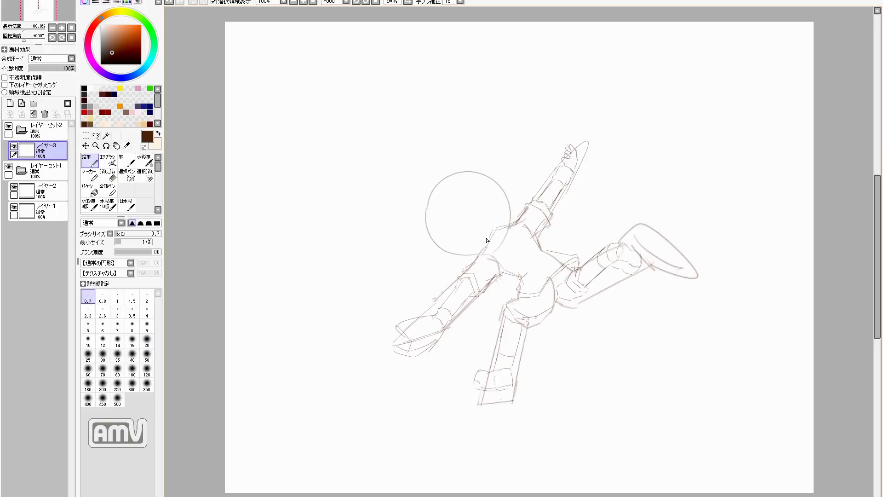
Add a new layer above レイヤー3 and sketch the spiky hair around the head circle.
{"action": "left_click", "coordinate": [23, 104]}
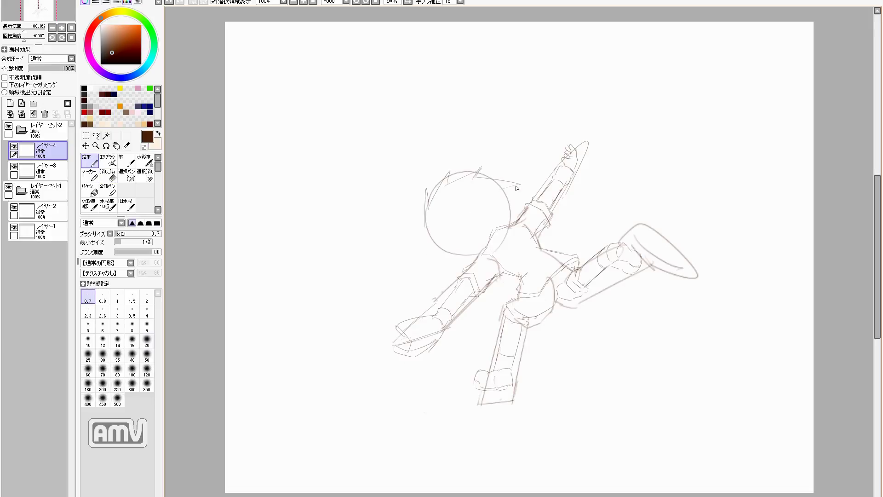
{"action": "key", "text": "e"}
{"action": "mouse_move", "coordinate": [458, 260]}
{"action": "left_mouse_down"}
{"action": "mouse_move", "coordinate": [482, 238]}
{"action": "mouse_move", "coordinate": [475, 222]}
{"action": "mouse_move", "coordinate": [513, 183]}
{"action": "mouse_move", "coordinate": [499, 228]}
{"action": "mouse_move", "coordinate": [519, 226]}
{"action": "mouse_move", "coordinate": [511, 206]}
{"action": "left_mouse_up"}
{"action": "key", "text": "n"}
{"action": "key", "text": "e"}
{"action": "key", "text": "n"}
Sketch the pointed hair strands and fringe around the face and tidy their lines.
{"action": "key", "text": "e"}
{"action": "left_click_drag", "start_coordinate": [427, 211], "coordinate": [421, 230]}
{"action": "key", "text": "n"}
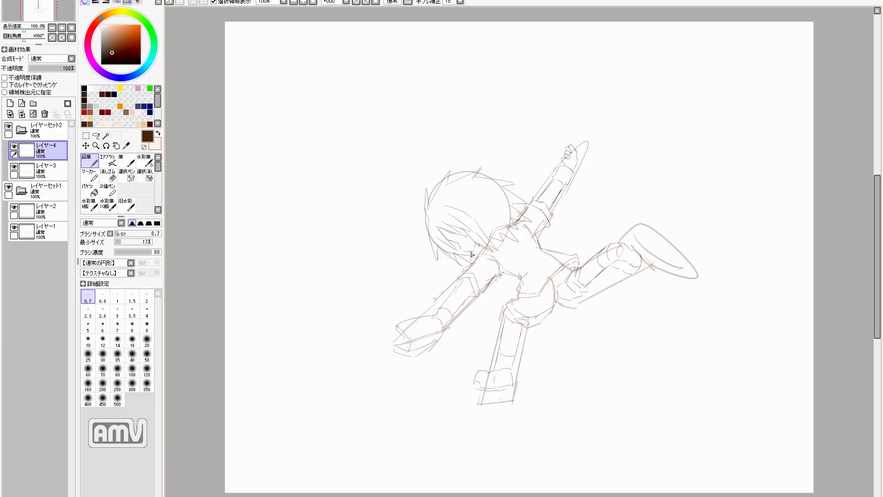
{"action": "key", "text": "e"}
{"action": "key", "text": "n"}
Undo the last strokes, draw the eye on レイヤー5 and add a long ponytail on レイヤー4.
{"action": "key", "text": "ctrl+z"}
{"action": "key", "text": "ctrl+z"}
{"action": "key", "text": "ctrl+z"}
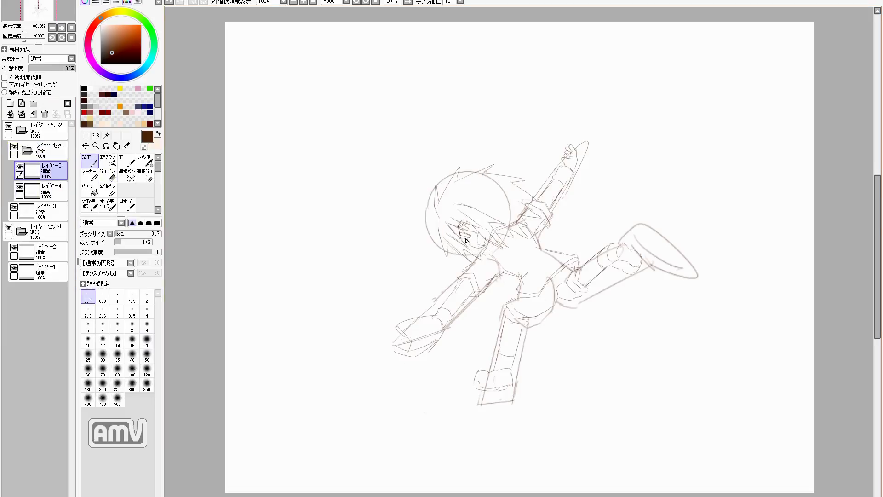
{"action": "key", "text": "ctrl+z"}
{"action": "key", "text": "e"}
{"action": "key", "text": "n"}
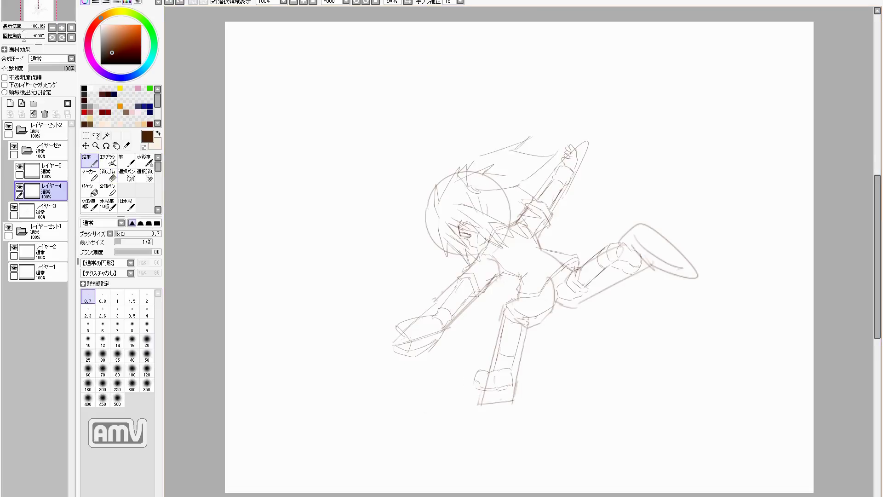
Select the forward arm area and transform the gloved arm on レイヤー3 closer to the body.
{"action": "left_click_drag", "start_coordinate": [257, 246], "coordinate": [450, 366]}
{"action": "left_click", "coordinate": [37, 210]}
{"action": "key", "text": "ctrl+t"}
{"action": "key", "text": "Return"}
{"action": "key", "text": "n"}
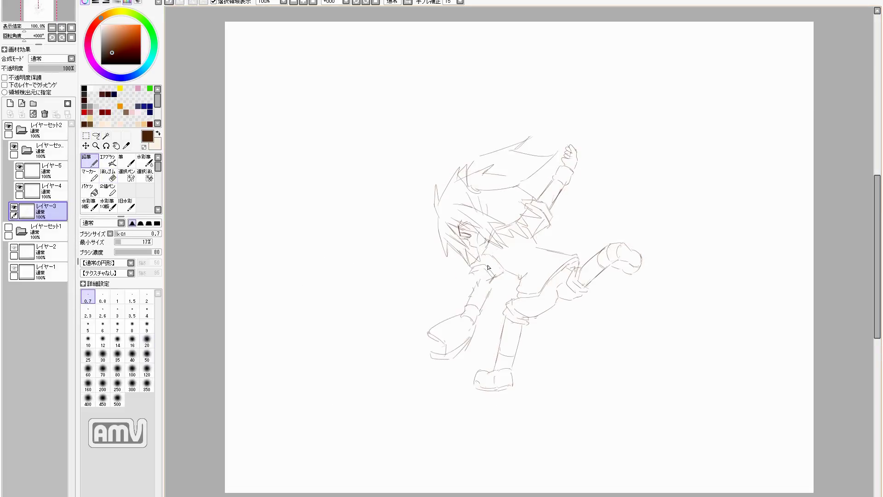
Redraw the forward arm's sleeve and forearm and sketch the baseball glove's details.
{"action": "key", "text": "e"}
{"action": "key", "text": "n"}
{"action": "mouse_move", "coordinate": [502, 248]}
{"action": "left_mouse_down"}
{"action": "mouse_move", "coordinate": [471, 263]}
{"action": "mouse_move", "coordinate": [491, 287]}
{"action": "mouse_move", "coordinate": [480, 283]}
{"action": "mouse_move", "coordinate": [469, 300]}
{"action": "left_mouse_up"}
{"action": "key", "text": "e"}
{"action": "key", "text": "n"}
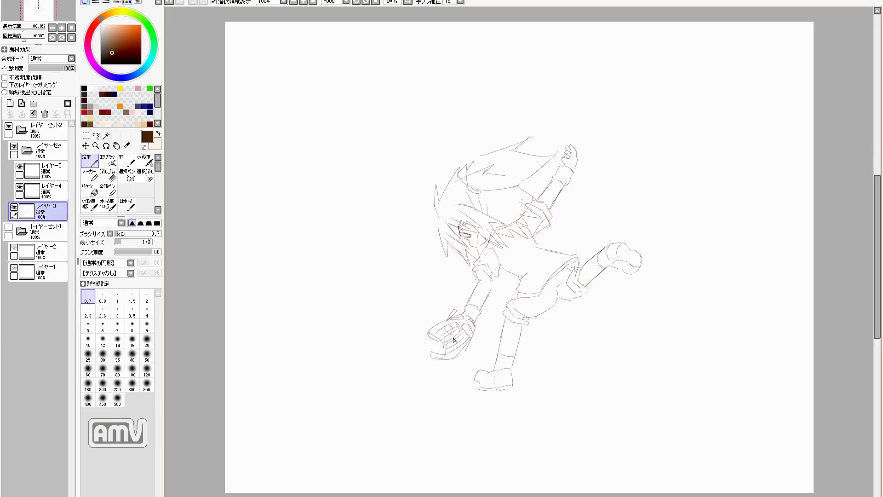
Refine the forward sleeve and the chest line beside it.
{"action": "mouse_move", "coordinate": [483, 274]}
{"action": "left_mouse_down"}
{"action": "mouse_move", "coordinate": [466, 306]}
{"action": "mouse_move", "coordinate": [480, 260]}
{"action": "mouse_move", "coordinate": [525, 277]}
{"action": "mouse_move", "coordinate": [481, 259]}
{"action": "mouse_move", "coordinate": [505, 265]}
{"action": "left_mouse_up"}
{"action": "key", "text": "e"}
{"action": "key", "text": "n"}
{"action": "key", "text": "e"}
{"action": "key", "text": "n"}
Redraw the shirt hem and the shorts around the hips and thighs.
{"action": "mouse_move", "coordinate": [510, 303]}
{"action": "left_mouse_down"}
{"action": "mouse_move", "coordinate": [518, 289]}
{"action": "mouse_move", "coordinate": [570, 278]}
{"action": "mouse_move", "coordinate": [562, 264]}
{"action": "left_mouse_up"}
{"action": "key", "text": "e"}
{"action": "key", "text": "n"}
{"action": "key", "text": "e"}
{"action": "key", "text": "n"}
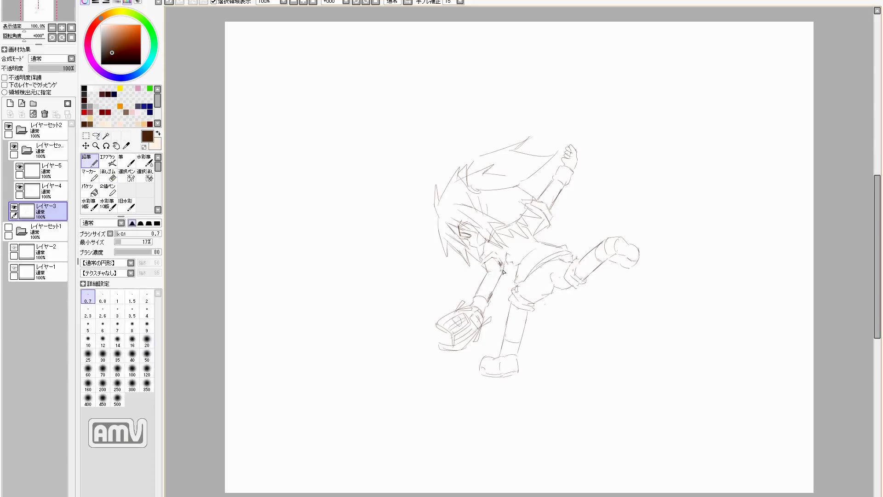
Replace the raised fist with an open hand with spread fingers.
{"action": "key", "text": "e"}
{"action": "key", "text": "n"}
{"action": "key", "text": "e"}
{"action": "key", "text": "n"}
{"action": "key", "text": "e"}
{"action": "left_click_drag", "start_coordinate": [570, 152], "coordinate": [573, 165]}
{"action": "key", "text": "n"}
{"action": "left_click_drag", "start_coordinate": [574, 148], "coordinate": [573, 158]}
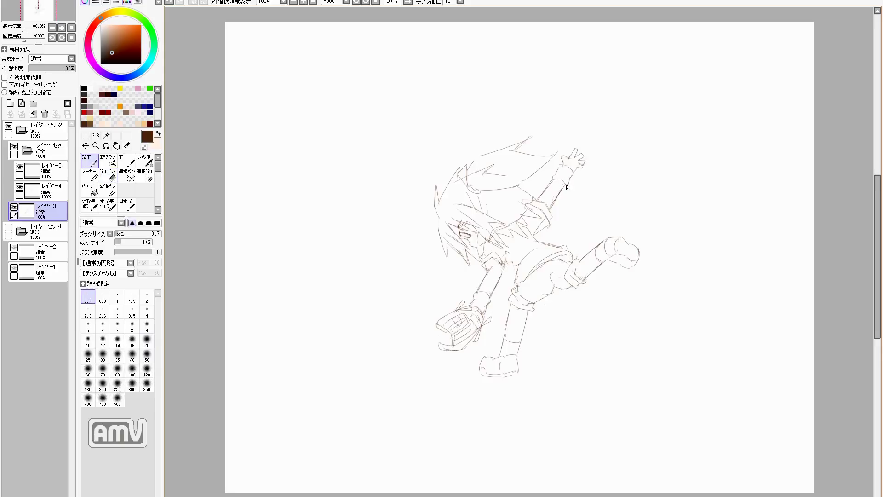
Refine the raised wristband and the outlines and soles of both shoes.
{"action": "key", "text": "e"}
{"action": "key", "text": "n"}
{"action": "key", "text": "e"}
{"action": "key", "text": "n"}
{"action": "key", "text": "e"}
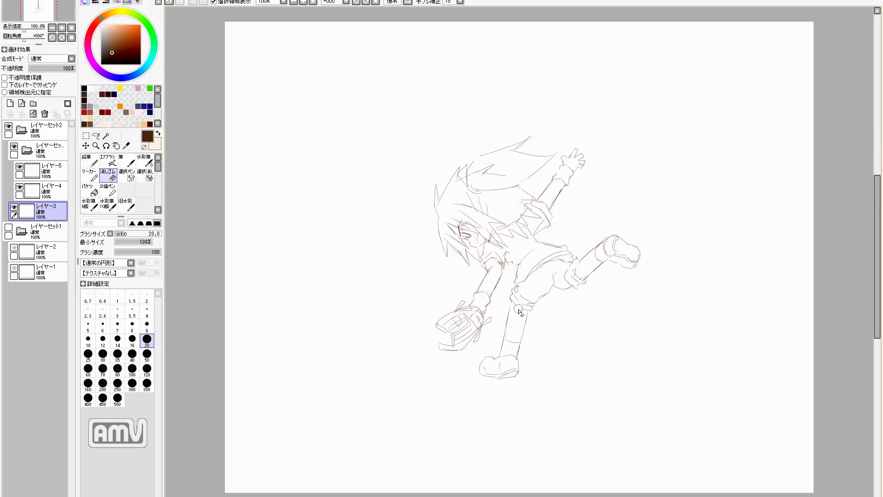
{"action": "key", "text": "n"}
{"action": "key", "text": "e"}
{"action": "key", "text": "n"}
Check the pose in mirrored view and transform the raised arm and the raised lower leg to correct their placement.
{"action": "key", "text": "h"}
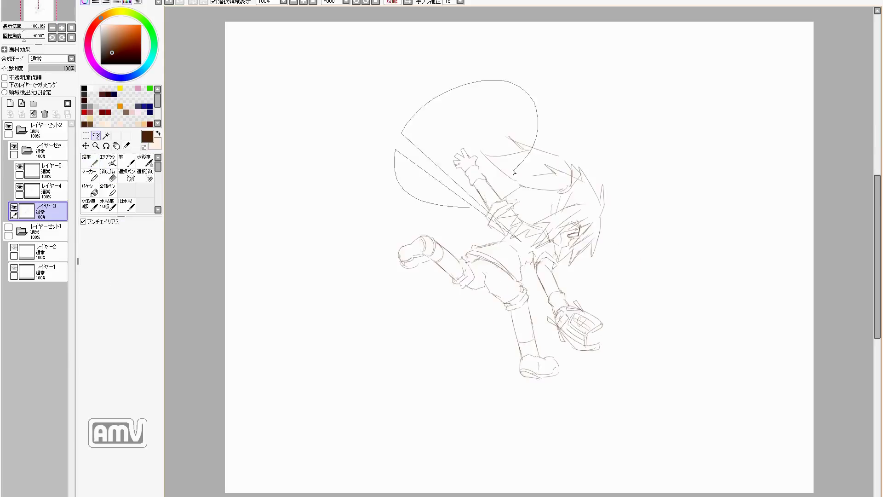
{"action": "key", "text": "e"}
{"action": "key", "text": "n"}
{"action": "key", "text": "h"}
{"action": "key", "text": "a"}
{"action": "mouse_move", "coordinate": [569, 263]}
{"action": "left_mouse_down"}
{"action": "mouse_move", "coordinate": [633, 264]}
{"action": "mouse_move", "coordinate": [573, 221]}
{"action": "left_mouse_up"}
{"action": "key", "text": "ctrl+t"}
{"action": "key", "text": "Return"}
{"action": "key", "text": "ctrl+d"}
{"action": "key", "text": "n"}
{"action": "key", "text": "h"}
{"action": "key", "text": "h"}
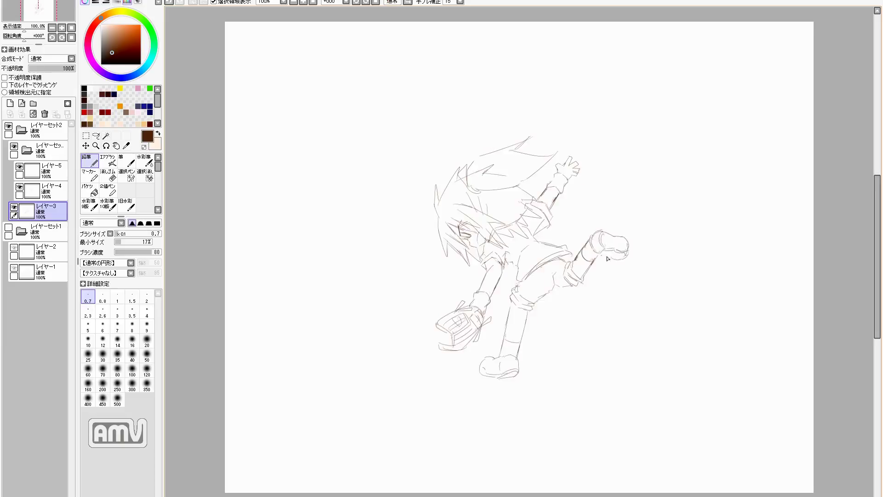
Select the front shoe and enlarge it with a transform.
{"action": "key", "text": "e"}
{"action": "key", "text": "n"}
{"action": "key", "text": "a"}
{"action": "left_click_drag", "start_coordinate": [508, 386], "coordinate": [522, 382]}
{"action": "key", "text": "ctrl+t"}
{"action": "key", "text": "Return"}
{"action": "key", "text": "ctrl+d"}
Select the raised lower leg with its shoe and transform it to a steeper, higher angle.
{"action": "key", "text": "e"}
{"action": "key", "text": "n"}
{"action": "key", "text": "a"}
{"action": "left_click_drag", "start_coordinate": [497, 291], "coordinate": [575, 216]}
{"action": "key", "text": "ctrl+t"}
{"action": "left_click_drag", "start_coordinate": [612, 244], "coordinate": [607, 233]}
{"action": "key", "text": "Return"}
{"action": "key", "text": "ctrl+d"}
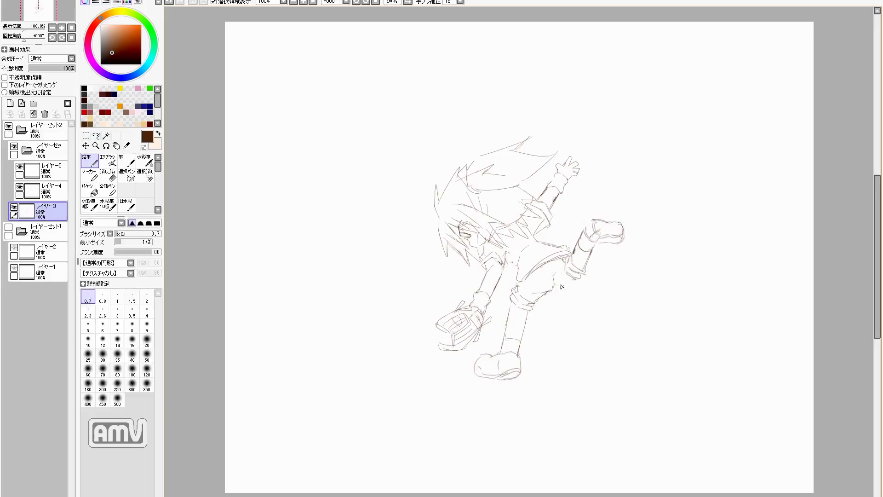
Redraw the ponytail's lower edge and the back of the hair on レイヤー4.
{"action": "key", "text": "e"}
{"action": "key", "text": "n"}
{"action": "left_click_drag", "start_coordinate": [469, 186], "coordinate": [523, 193]}
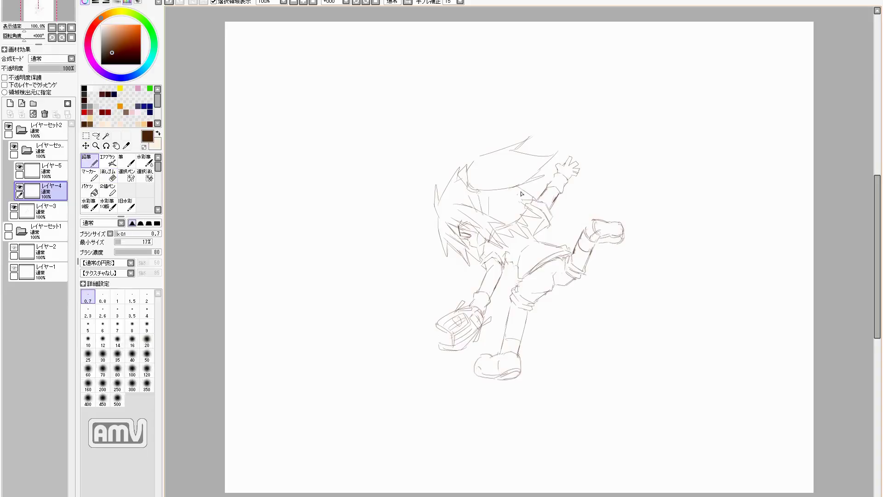
Select the forward arm and glove on レイヤー3 and shift them slightly toward the body.
{"action": "key", "text": "Down"}
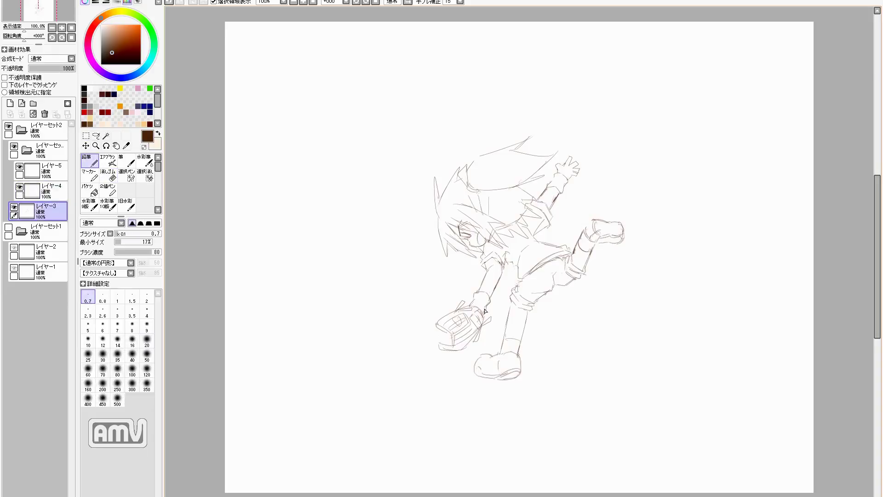
{"action": "key", "text": "a"}
{"action": "left_click_drag", "start_coordinate": [501, 258], "coordinate": [499, 262]}
{"action": "key", "text": "ctrl+t"}
{"action": "left_click_drag", "start_coordinate": [459, 326], "coordinate": [465, 321]}
{"action": "key", "text": "Return"}
{"action": "key", "text": "ctrl+d"}
{"action": "key", "text": "n"}
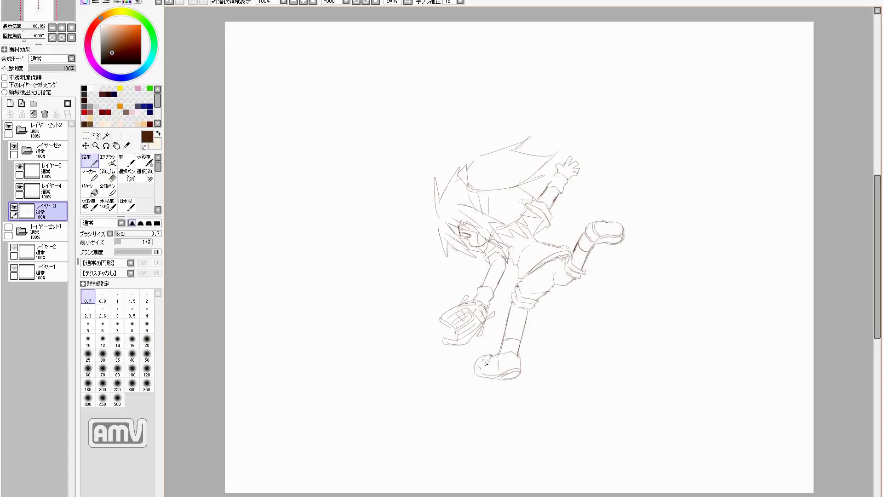
Draw the laces, heel and sole details on the front shoe.
{"action": "key", "text": "e"}
{"action": "left_click_drag", "start_coordinate": [484, 375], "coordinate": [496, 363]}
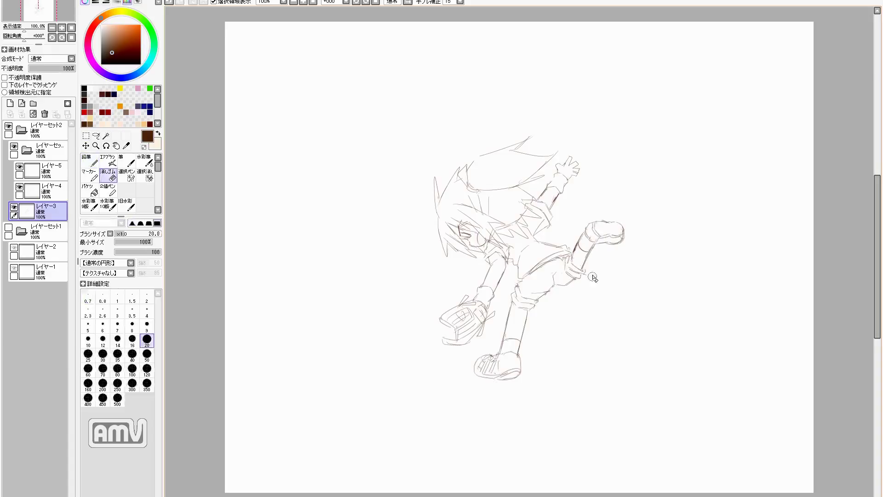
{"action": "key", "text": "n"}
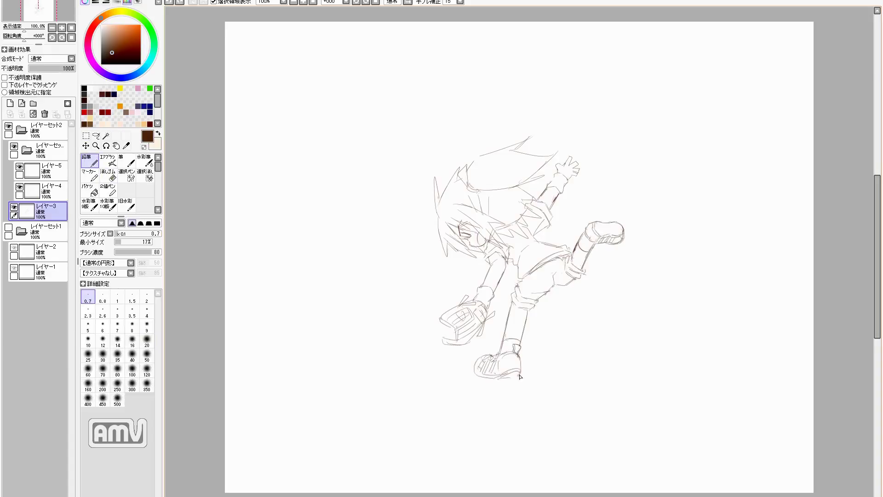
Rotate the raised shoe so its toe points down and clean up its lines.
{"action": "key", "text": "m"}
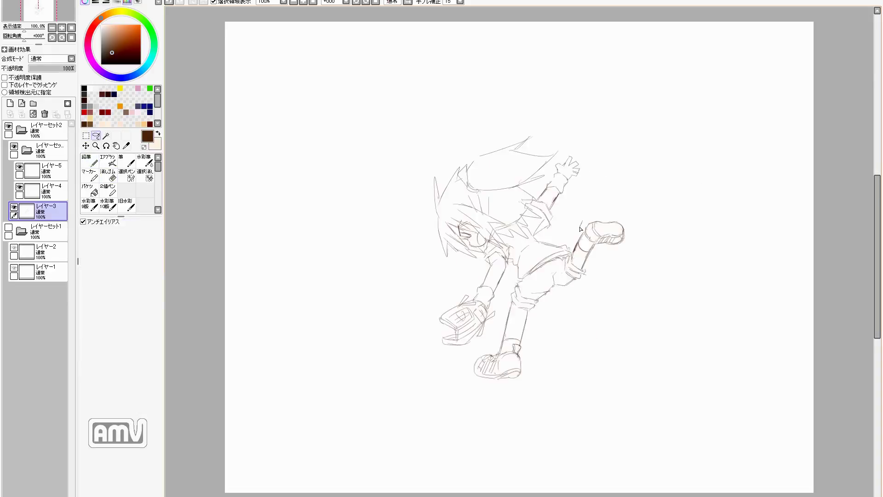
{"action": "key", "text": "ctrl+t"}
{"action": "mouse_move", "coordinate": [575, 216]}
{"action": "left_mouse_down"}
{"action": "mouse_move", "coordinate": [635, 260]}
{"action": "mouse_move", "coordinate": [597, 262]}
{"action": "mouse_move", "coordinate": [582, 253]}
{"action": "left_mouse_up"}
{"action": "key", "text": "Return"}
{"action": "key", "text": "n"}
{"action": "key", "text": "e"}
{"action": "key", "text": "n"}
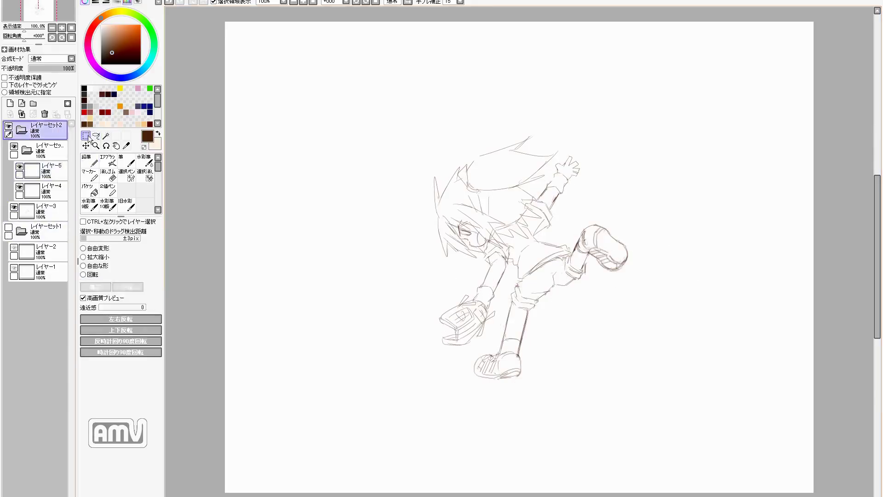
Set the brush size to 4 and ink the face-side hair outline in dark brown on レイヤー7.
{"action": "left_click", "coordinate": [145, 330]}
{"action": "left_click", "coordinate": [147, 344]}
{"action": "key", "text": "ctrl+plus"}
{"action": "left_click_drag", "start_coordinate": [481, 305], "coordinate": [403, 250]}
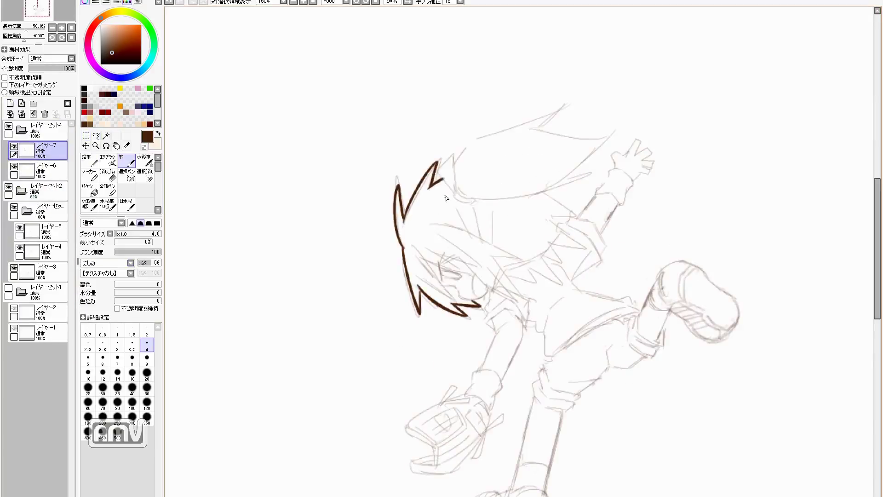
Ink the ponytail, the hair tie and the jagged hair ends behind the head.
{"action": "mouse_move", "coordinate": [472, 199]}
{"action": "left_mouse_down"}
{"action": "mouse_move", "coordinate": [554, 183]}
{"action": "mouse_move", "coordinate": [569, 216]}
{"action": "left_mouse_up"}
{"action": "key", "text": "h"}
{"action": "key", "text": "h"}
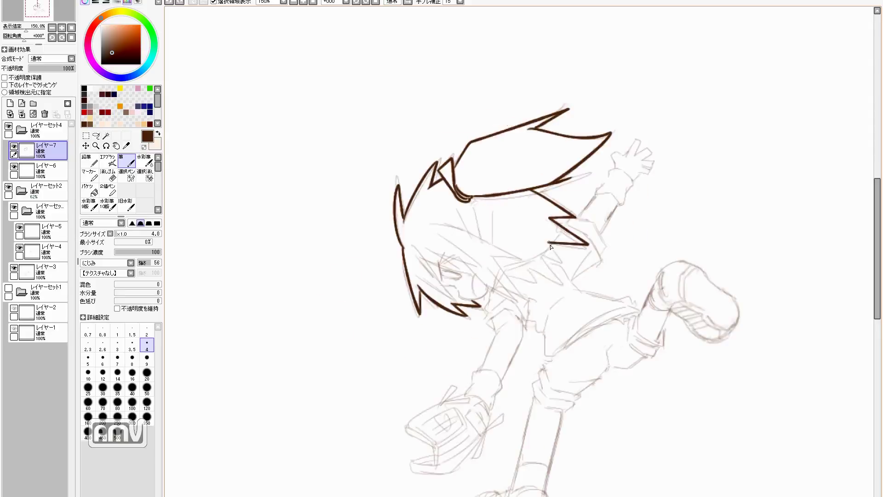
Ink the fringe, side strands and face outline with the canvas rotated.
{"action": "left_click_drag", "start_coordinate": [478, 236], "coordinate": [426, 209]}
{"action": "left_click_drag", "start_coordinate": [458, 244], "coordinate": [505, 287]}
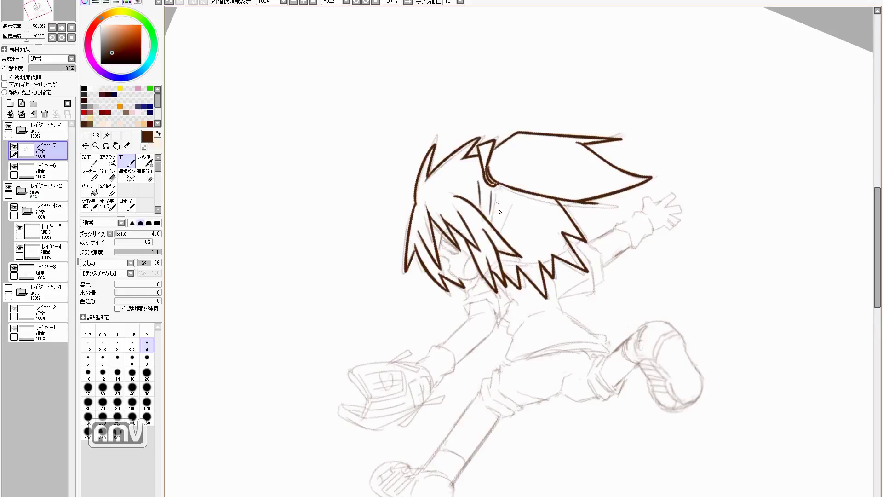
{"action": "left_click_drag", "start_coordinate": [442, 260], "coordinate": [462, 221]}
Ink the sleeves, torso and raised arm on レイヤー6 with the size 4 brush.
{"action": "key", "text": "n"}
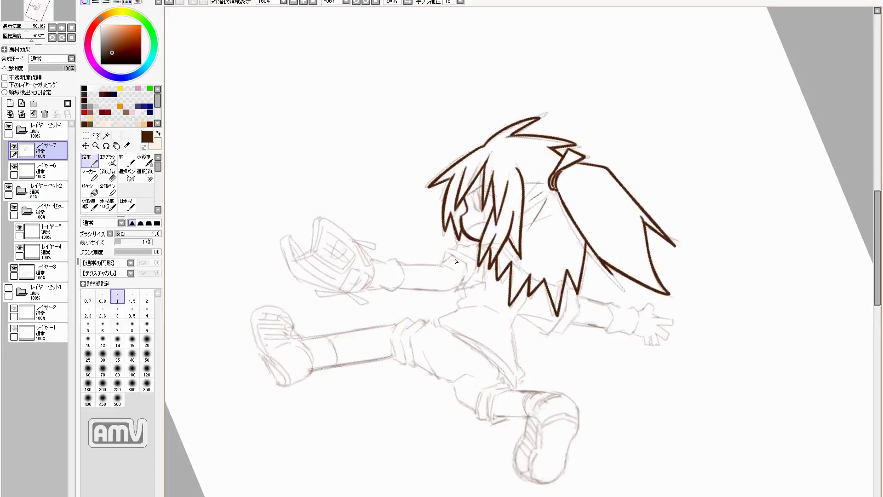
{"action": "key", "text": "b"}
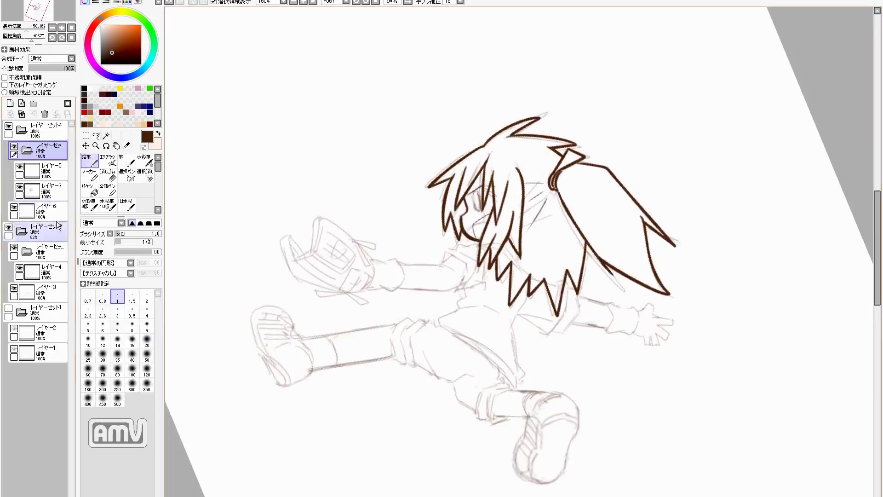
{"action": "left_click_drag", "start_coordinate": [445, 252], "coordinate": [460, 289]}
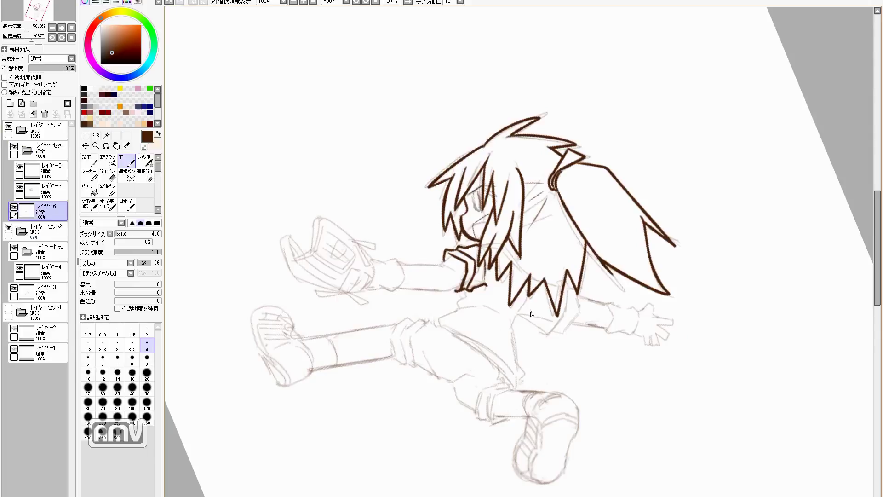
{"action": "left_click_drag", "start_coordinate": [511, 328], "coordinate": [522, 381]}
{"action": "left_click_drag", "start_coordinate": [522, 381], "coordinate": [584, 307]}
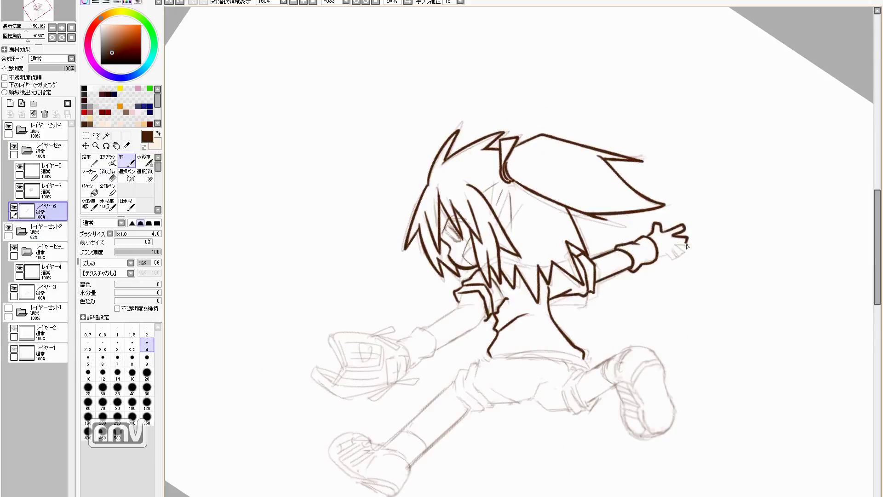
Clean up the raised hand's fingers and ink the forward arm with its wristband.
{"action": "scroll", "coordinate": [467, 191], "scroll_direction": "up", "scroll_amount": 3}
{"action": "scroll", "coordinate": [554, 134], "scroll_direction": "up", "scroll_amount": 3}
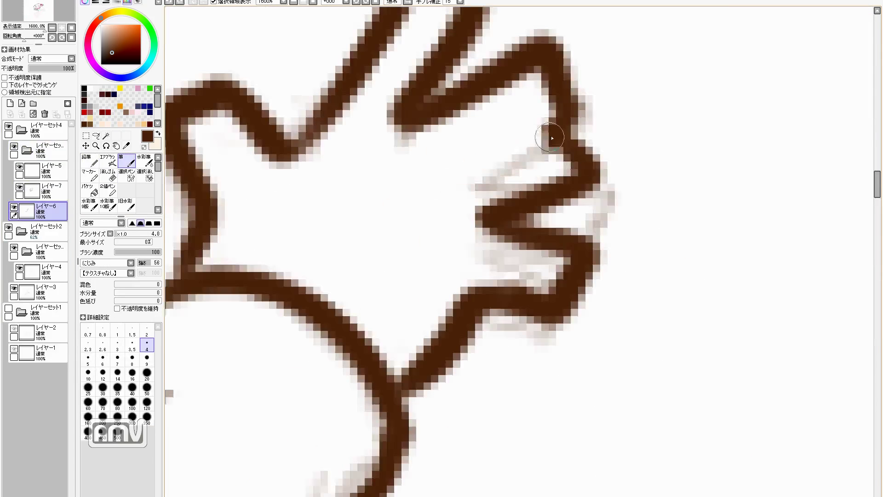
{"action": "scroll", "coordinate": [486, 247], "scroll_direction": "down", "scroll_amount": 2}
{"action": "key", "text": "Home"}
{"action": "left_click_drag", "start_coordinate": [460, 227], "coordinate": [345, 421]}
{"action": "left_click_drag", "start_coordinate": [420, 198], "coordinate": [492, 294]}
{"action": "left_click_drag", "start_coordinate": [389, 207], "coordinate": [435, 297]}
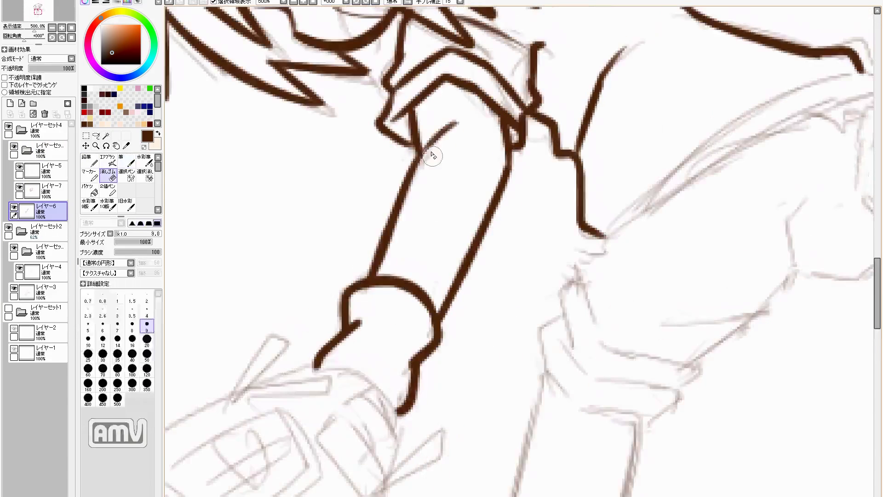
Ink the glove's wrist opening and the two straps across the back of the hand.
{"action": "scroll", "coordinate": [341, 109], "scroll_direction": "down", "scroll_amount": 3}
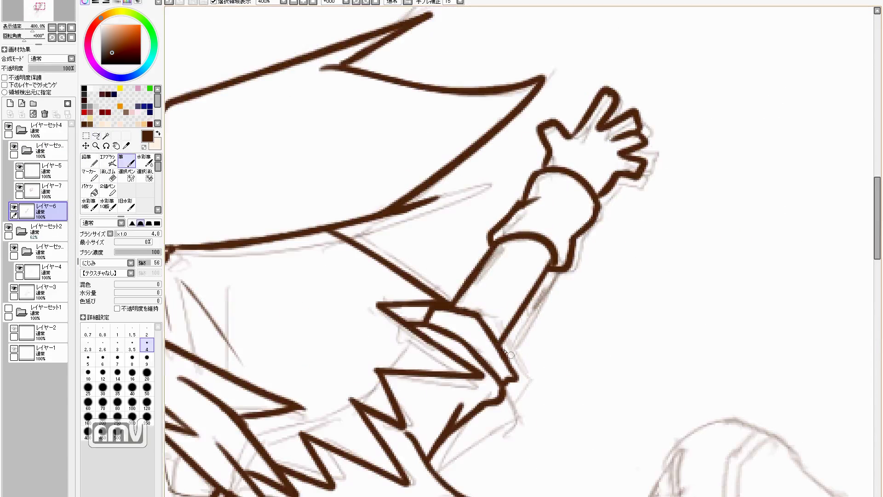
{"action": "scroll", "coordinate": [559, 236], "scroll_direction": "up", "scroll_amount": 4}
{"action": "left_click_drag", "start_coordinate": [559, 237], "coordinate": [614, 177]}
{"action": "left_click_drag", "start_coordinate": [651, 174], "coordinate": [692, 257]}
{"action": "left_click_drag", "start_coordinate": [607, 170], "coordinate": [680, 294]}
{"action": "left_click_drag", "start_coordinate": [575, 221], "coordinate": [643, 331]}
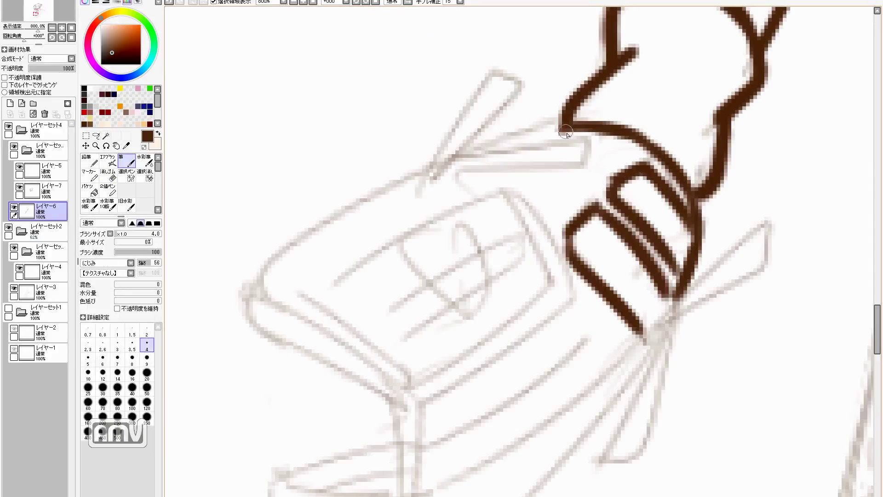
Ink the glove's upper lace ends, its finger section and the crossed webbing.
{"action": "left_click_drag", "start_coordinate": [529, 82], "coordinate": [571, 175]}
{"action": "mouse_move", "coordinate": [428, 193]}
{"action": "left_mouse_down"}
{"action": "mouse_move", "coordinate": [269, 259]}
{"action": "mouse_move", "coordinate": [405, 377]}
{"action": "left_mouse_up"}
{"action": "left_click_drag", "start_coordinate": [495, 193], "coordinate": [317, 302]}
{"action": "left_click_drag", "start_coordinate": [460, 257], "coordinate": [359, 336]}
{"action": "left_click_drag", "start_coordinate": [448, 299], "coordinate": [379, 352]}
{"action": "left_click_drag", "start_coordinate": [437, 221], "coordinate": [464, 354]}
{"action": "mouse_move", "coordinate": [497, 186]}
{"action": "left_mouse_down"}
{"action": "mouse_move", "coordinate": [548, 299]}
{"action": "mouse_move", "coordinate": [405, 389]}
{"action": "left_mouse_up"}
{"action": "left_click_drag", "start_coordinate": [552, 276], "coordinate": [476, 357]}
{"action": "left_click_drag", "start_coordinate": [580, 286], "coordinate": [409, 404]}
Ink the glove's double front rim, the thumb section, the outer curve and the palm crease.
{"action": "left_click_drag", "start_coordinate": [242, 280], "coordinate": [409, 412]}
{"action": "left_click_drag", "start_coordinate": [321, 414], "coordinate": [322, 258]}
{"action": "left_click_drag", "start_coordinate": [303, 294], "coordinate": [483, 391]}
{"action": "left_click_drag", "start_coordinate": [488, 239], "coordinate": [390, 272]}
{"action": "left_click_drag", "start_coordinate": [593, 168], "coordinate": [390, 409]}
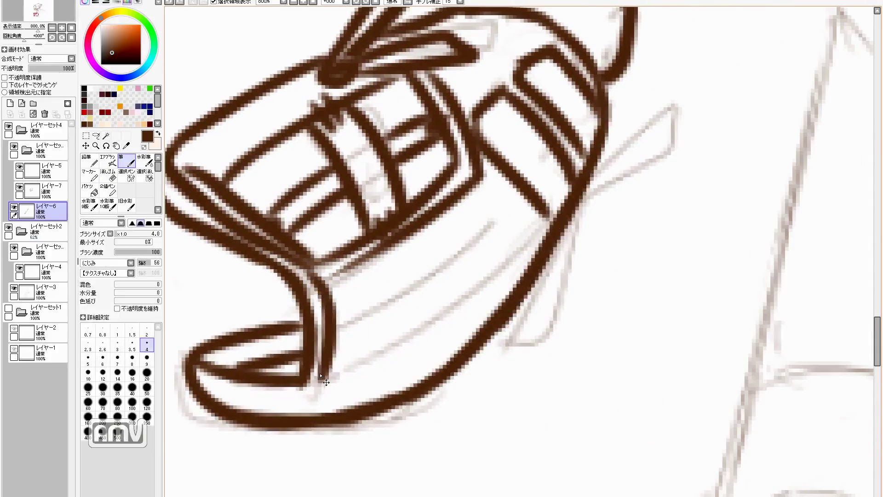
{"action": "left_click_drag", "start_coordinate": [480, 294], "coordinate": [322, 393]}
Ink the two loose lace ends at the glove's heel and tidy the surrounding glove lines.
{"action": "key", "text": "e"}
{"action": "key", "text": "b"}
{"action": "left_click_drag", "start_coordinate": [575, 207], "coordinate": [690, 134]}
{"action": "left_click_drag", "start_coordinate": [552, 216], "coordinate": [528, 345]}
{"action": "key", "text": "e"}
{"action": "left_click_drag", "start_coordinate": [487, 110], "coordinate": [515, 69]}
{"action": "key", "text": "b"}
{"action": "mouse_move", "coordinate": [519, 115]}
{"action": "left_mouse_down"}
{"action": "mouse_move", "coordinate": [478, 184]}
{"action": "mouse_move", "coordinate": [515, 165]}
{"action": "left_mouse_up"}
{"action": "left_click_drag", "start_coordinate": [467, 227], "coordinate": [460, 197]}
{"action": "scroll", "coordinate": [459, 198], "scroll_direction": "down", "scroll_amount": 5}
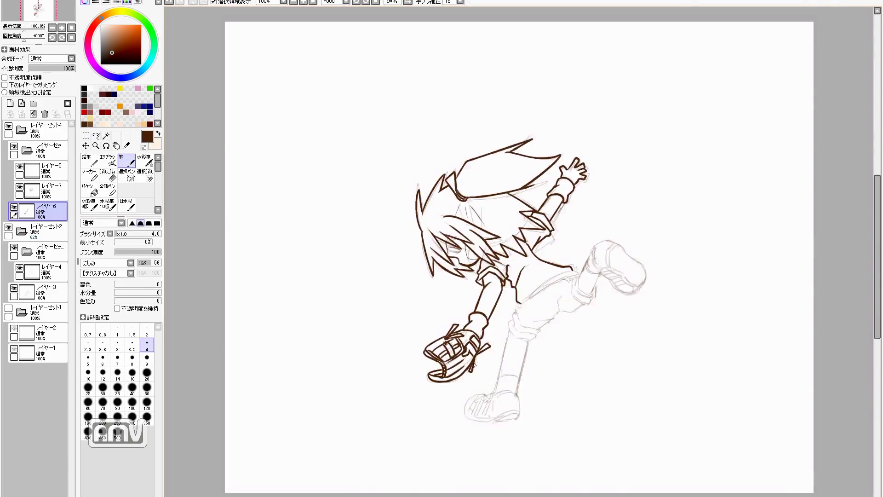
Ink the shirt hem, the shorts and the folded cuff above the standing leg.
{"action": "scroll", "coordinate": [368, 312], "scroll_direction": "up", "scroll_amount": 5}
{"action": "scroll", "coordinate": [368, 316], "scroll_direction": "down", "scroll_amount": 3}
{"action": "left_click_drag", "start_coordinate": [648, 207], "coordinate": [462, 317]}
{"action": "left_click_drag", "start_coordinate": [462, 319], "coordinate": [533, 388]}
{"action": "left_click_drag", "start_coordinate": [467, 406], "coordinate": [524, 394]}
{"action": "left_click_drag", "start_coordinate": [529, 373], "coordinate": [604, 273]}
{"action": "left_click_drag", "start_coordinate": [585, 308], "coordinate": [626, 322]}
Ink both sides of the standing leg and the top edge of its sock.
{"action": "mouse_move", "coordinate": [459, 368]}
{"action": "left_mouse_down"}
{"action": "mouse_move", "coordinate": [542, 230]}
{"action": "mouse_move", "coordinate": [474, 433]}
{"action": "left_mouse_up"}
{"action": "left_click_drag", "start_coordinate": [582, 271], "coordinate": [546, 433]}
{"action": "key", "text": "e"}
{"action": "key", "text": "b"}
{"action": "mouse_move", "coordinate": [490, 391]}
{"action": "left_mouse_down"}
{"action": "mouse_move", "coordinate": [559, 389]}
{"action": "mouse_move", "coordinate": [598, 310]}
{"action": "left_mouse_up"}
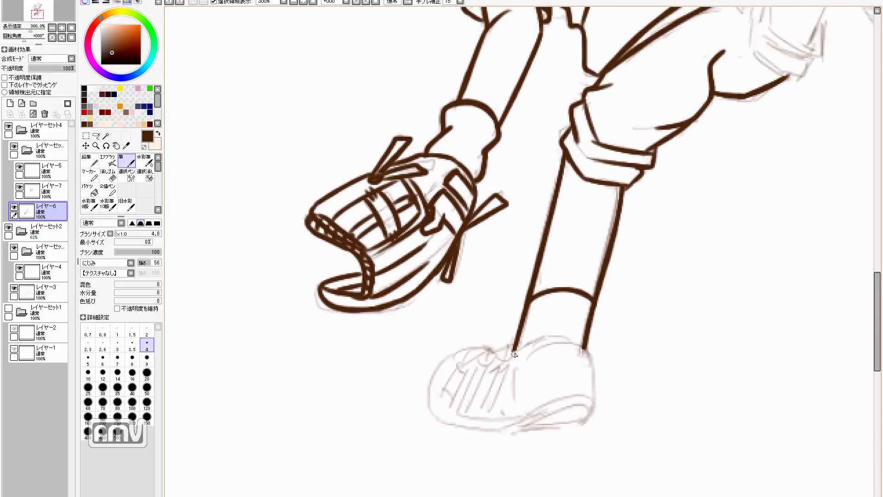
Ink the standing foot's shoe with its sole, laces and side stripes.
{"action": "left_click_drag", "start_coordinate": [522, 354], "coordinate": [593, 405]}
{"action": "left_click_drag", "start_coordinate": [460, 417], "coordinate": [588, 395]}
{"action": "mouse_move", "coordinate": [506, 430]}
{"action": "left_mouse_down"}
{"action": "mouse_move", "coordinate": [572, 424]}
{"action": "mouse_move", "coordinate": [436, 407]}
{"action": "left_mouse_up"}
{"action": "left_click_drag", "start_coordinate": [488, 347], "coordinate": [448, 422]}
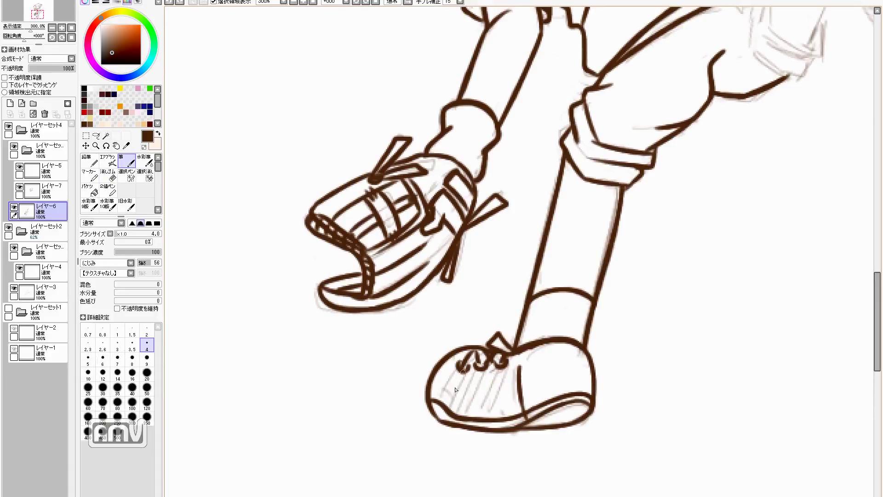
{"action": "left_click_drag", "start_coordinate": [462, 370], "coordinate": [478, 412]}
{"action": "mouse_move", "coordinate": [494, 365]}
{"action": "left_mouse_down"}
{"action": "mouse_move", "coordinate": [508, 416]}
{"action": "mouse_move", "coordinate": [519, 375]}
{"action": "left_mouse_up"}
Ink the raised leg's shin and the shorts cuff around it.
{"action": "scroll", "coordinate": [519, 375], "scroll_direction": "up", "scroll_amount": 10}
{"action": "left_click_drag", "start_coordinate": [393, 333], "coordinate": [432, 349]}
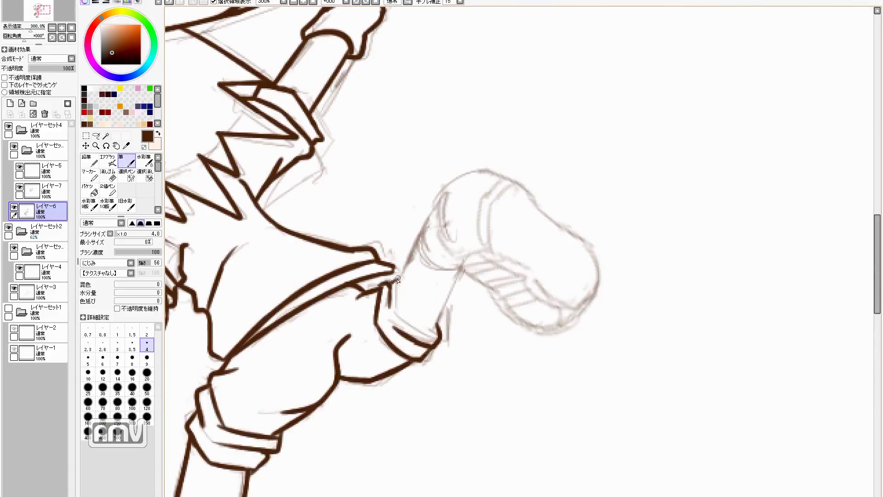
{"action": "left_click_drag", "start_coordinate": [397, 279], "coordinate": [436, 211]}
{"action": "mouse_move", "coordinate": [422, 230]}
{"action": "left_mouse_down"}
{"action": "mouse_move", "coordinate": [461, 262]}
{"action": "mouse_move", "coordinate": [432, 331]}
{"action": "left_mouse_up"}
Ink the raised shoe's heel, rounded sole and the double edge along the sole.
{"action": "mouse_move", "coordinate": [436, 211]}
{"action": "left_mouse_down"}
{"action": "mouse_move", "coordinate": [460, 258]}
{"action": "mouse_move", "coordinate": [515, 177]}
{"action": "left_mouse_up"}
{"action": "mouse_move", "coordinate": [501, 179]}
{"action": "left_mouse_down"}
{"action": "mouse_move", "coordinate": [483, 246]}
{"action": "mouse_move", "coordinate": [561, 313]}
{"action": "left_mouse_up"}
{"action": "mouse_move", "coordinate": [464, 258]}
{"action": "left_mouse_down"}
{"action": "mouse_move", "coordinate": [494, 247]}
{"action": "mouse_move", "coordinate": [572, 311]}
{"action": "left_mouse_up"}
{"action": "left_click_drag", "start_coordinate": [493, 175], "coordinate": [464, 252]}
{"action": "left_click_drag", "start_coordinate": [479, 255], "coordinate": [562, 324]}
{"action": "left_click_drag", "start_coordinate": [462, 269], "coordinate": [563, 325]}
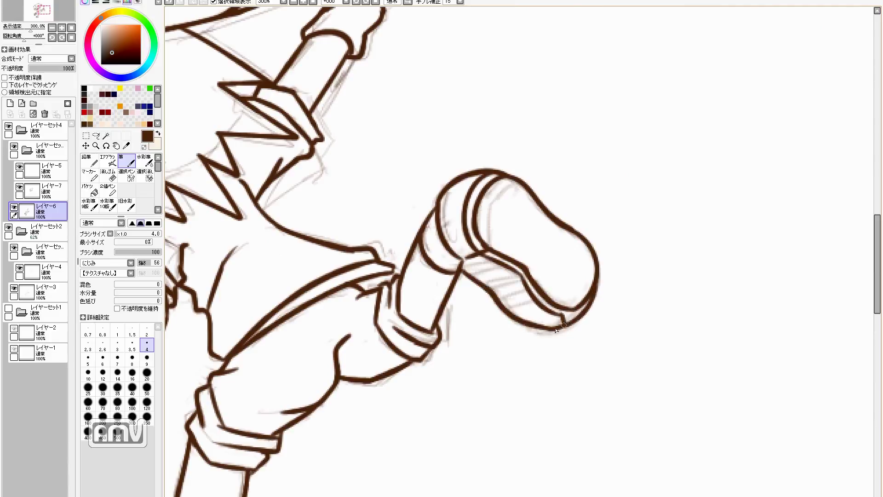
Complete the raised shoe's side stripes and the sock line at the ankle.
{"action": "scroll", "coordinate": [496, 247], "scroll_direction": "down", "scroll_amount": 5}
{"action": "scroll", "coordinate": [710, 356], "scroll_direction": "up", "scroll_amount": 6}
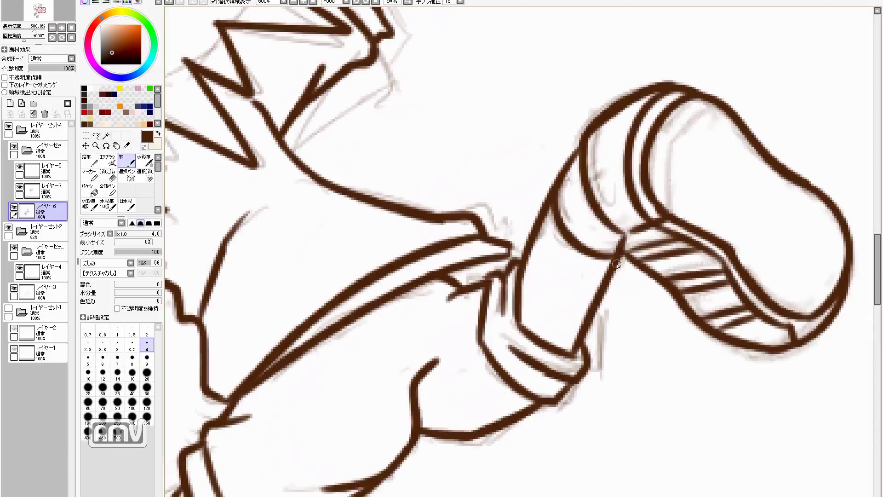
{"action": "mouse_move", "coordinate": [587, 150]}
{"action": "left_mouse_down"}
{"action": "mouse_move", "coordinate": [620, 238]}
{"action": "mouse_move", "coordinate": [593, 271]}
{"action": "left_mouse_up"}
{"action": "mouse_move", "coordinate": [607, 188]}
{"action": "left_mouse_down"}
{"action": "mouse_move", "coordinate": [549, 269]}
{"action": "mouse_move", "coordinate": [488, 387]}
{"action": "left_mouse_up"}
Draw the eye's lid line, iris outline and lashes on レイヤー5 with the size 1 pencil, hiding レイヤー7.
{"action": "scroll", "coordinate": [506, 322], "scroll_direction": "down", "scroll_amount": 1}
{"action": "scroll", "coordinate": [487, 387], "scroll_direction": "down", "scroll_amount": 3}
{"action": "scroll", "coordinate": [483, 198], "scroll_direction": "up", "scroll_amount": 4}
{"action": "left_click", "coordinate": [90, 160]}
{"action": "left_click", "coordinate": [44, 190]}
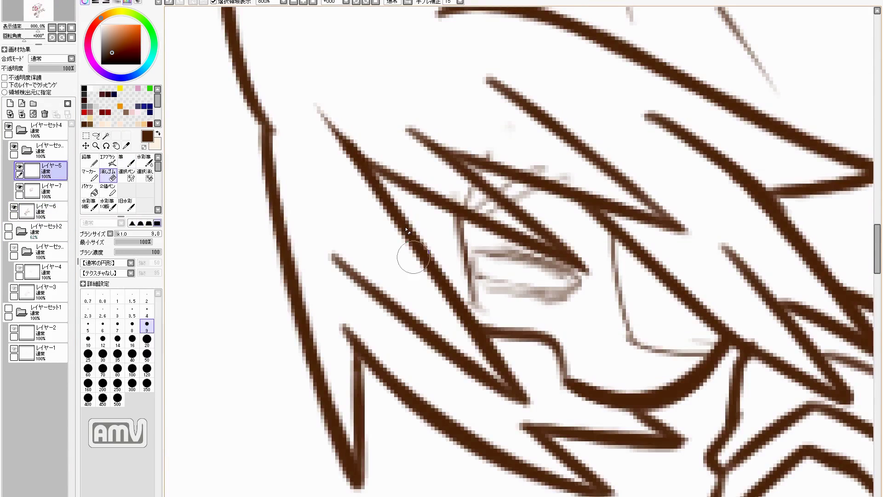
{"action": "left_click", "coordinate": [19, 186]}
{"action": "left_click", "coordinate": [44, 169]}
{"action": "left_click_drag", "start_coordinate": [464, 221], "coordinate": [559, 187]}
{"action": "left_click_drag", "start_coordinate": [491, 216], "coordinate": [502, 331]}
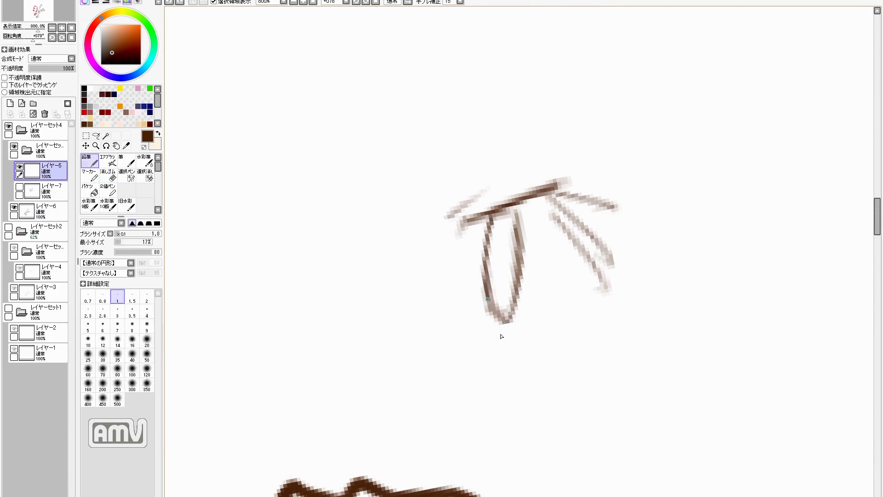
{"action": "left_click_drag", "start_coordinate": [522, 202], "coordinate": [501, 341]}
{"action": "mouse_move", "coordinate": [448, 224]}
{"action": "left_mouse_down"}
{"action": "mouse_move", "coordinate": [577, 180]}
{"action": "mouse_move", "coordinate": [617, 206]}
{"action": "mouse_move", "coordinate": [478, 199]}
{"action": "mouse_move", "coordinate": [499, 195]}
{"action": "left_mouse_up"}
{"action": "key", "text": "h"}
{"action": "mouse_move", "coordinate": [413, 242]}
{"action": "left_mouse_down"}
{"action": "mouse_move", "coordinate": [462, 217]}
{"action": "mouse_move", "coordinate": [499, 169]}
{"action": "left_mouse_up"}
{"action": "left_click_drag", "start_coordinate": [479, 201], "coordinate": [433, 262]}
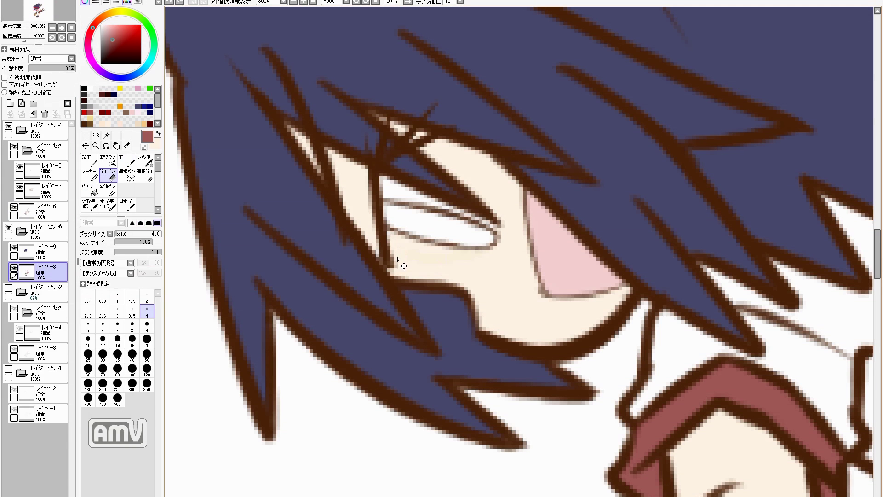
Erase the skin colour around the eye on レイヤー8 and paint the iris navy on a new layer.
{"action": "left_click_drag", "start_coordinate": [398, 260], "coordinate": [484, 197]}
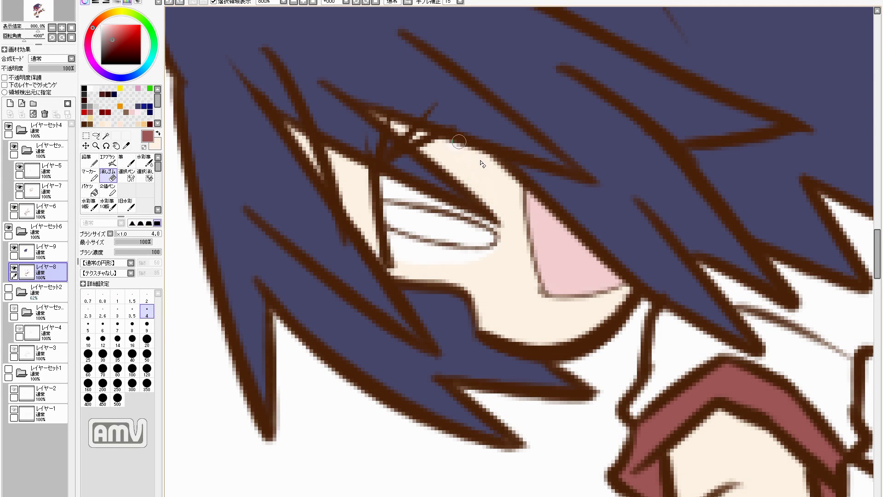
{"action": "left_click", "coordinate": [127, 161]}
{"action": "left_click", "coordinate": [22, 103]}
{"action": "left_click_drag", "start_coordinate": [404, 216], "coordinate": [478, 230]}
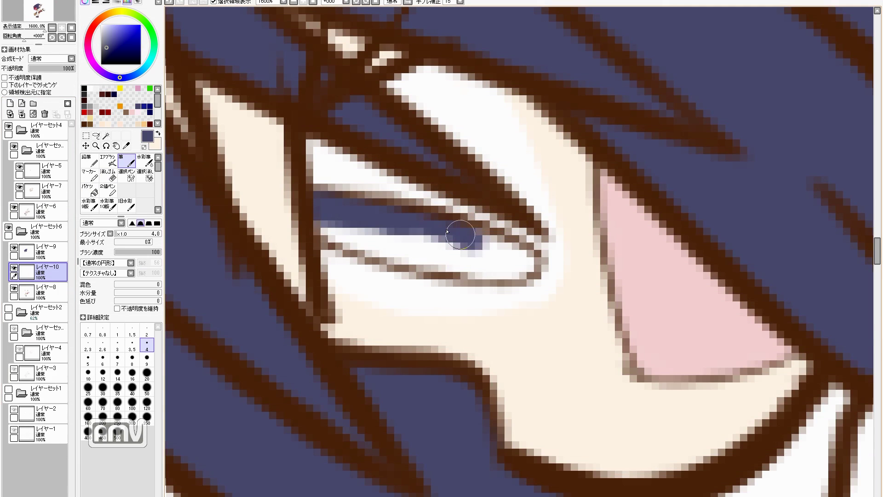
Airbrush a lighter blue tint over the iris on another new layer.
{"action": "left_click", "coordinate": [21, 103]}
{"action": "left_click", "coordinate": [108, 161]}
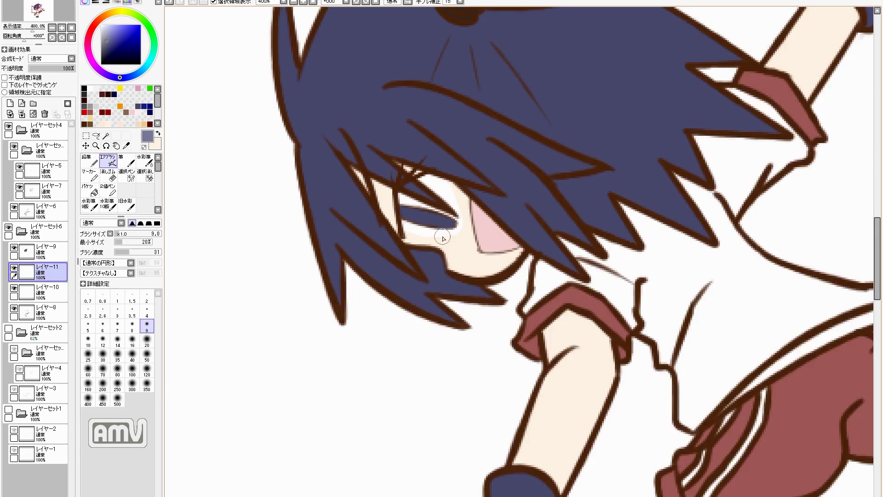
{"action": "mouse_move", "coordinate": [419, 213]}
{"action": "left_mouse_down"}
{"action": "mouse_move", "coordinate": [455, 216]}
{"action": "mouse_move", "coordinate": [449, 213]}
{"action": "left_mouse_up"}
Add a new layer above レイヤー5 for white eye highlights with the size 2 brush.
{"action": "left_click", "coordinate": [127, 161]}
{"action": "left_click", "coordinate": [146, 299]}
{"action": "left_click", "coordinate": [102, 24]}
{"action": "left_click", "coordinate": [42, 170]}
{"action": "left_click", "coordinate": [22, 103]}
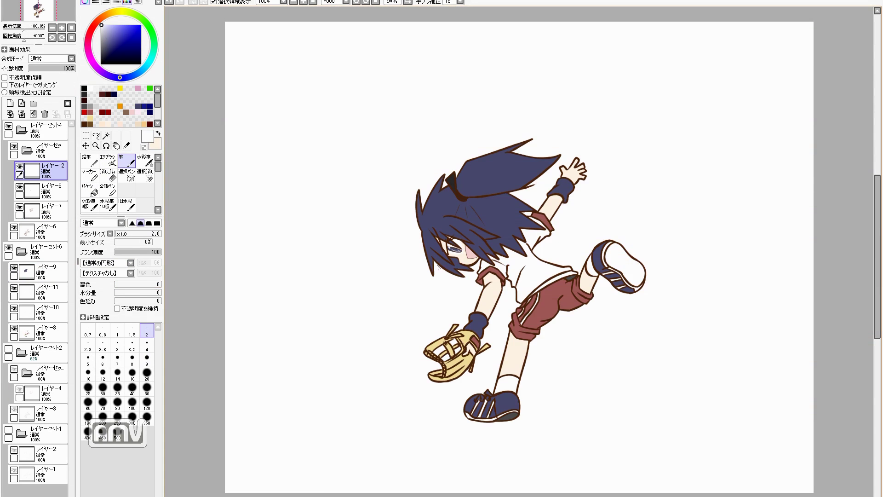
Shade the arm and face skin in darker beige on a new layer with the size 9 brush.
{"action": "left_click", "coordinate": [41, 332]}
{"action": "left_click", "coordinate": [22, 104]}
{"action": "left_click", "coordinate": [147, 358]}
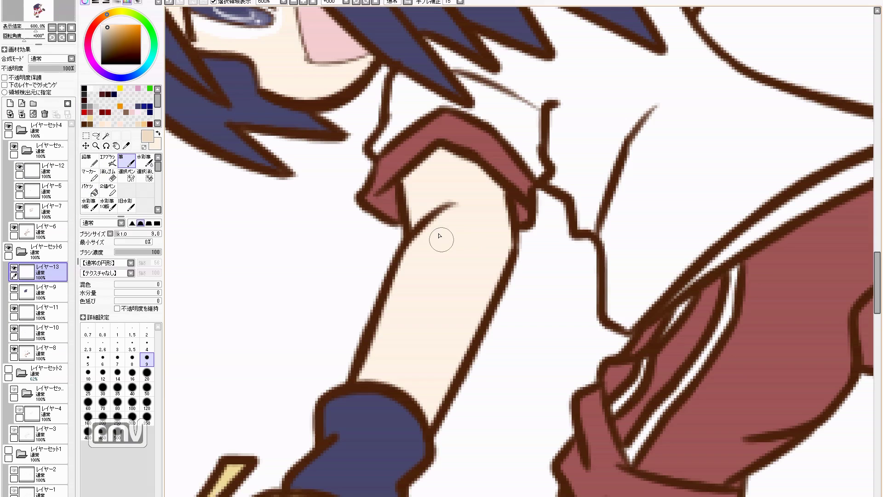
{"action": "mouse_move", "coordinate": [404, 236]}
{"action": "left_mouse_down"}
{"action": "mouse_move", "coordinate": [455, 202]}
{"action": "mouse_move", "coordinate": [524, 37]}
{"action": "mouse_move", "coordinate": [345, 28]}
{"action": "mouse_move", "coordinate": [239, 87]}
{"action": "mouse_move", "coordinate": [589, 171]}
{"action": "mouse_move", "coordinate": [500, 178]}
{"action": "mouse_move", "coordinate": [422, 274]}
{"action": "mouse_move", "coordinate": [432, 272]}
{"action": "left_mouse_up"}
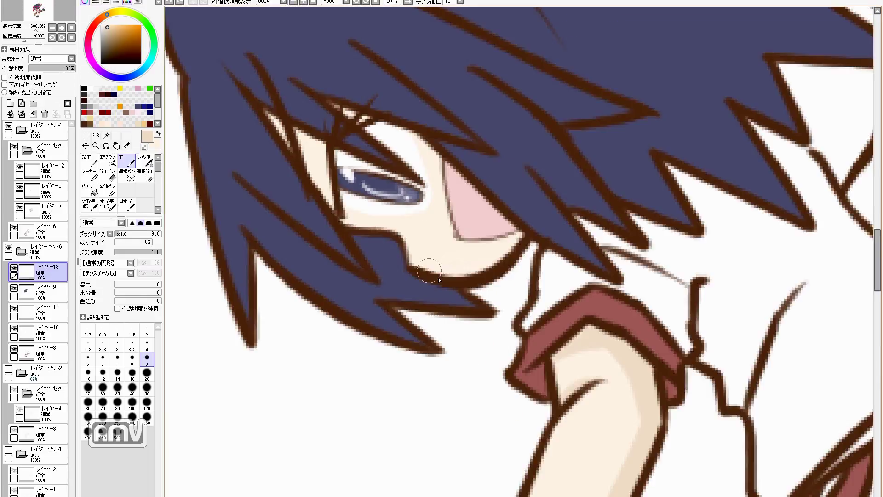
{"action": "left_click_drag", "start_coordinate": [331, 207], "coordinate": [307, 140]}
Shade the upper part of the eye white in light grey with the size 4 brush.
{"action": "left_click", "coordinate": [808, 247], "text": "alt"}
{"action": "key", "text": "bracketleft"}
{"action": "key", "text": "bracketleft"}
{"action": "key", "text": "bracketleft"}
{"action": "key", "text": "bracketleft"}
{"action": "key", "text": "bracketleft"}
{"action": "scroll", "coordinate": [807, 246], "scroll_direction": "up", "scroll_amount": 1}
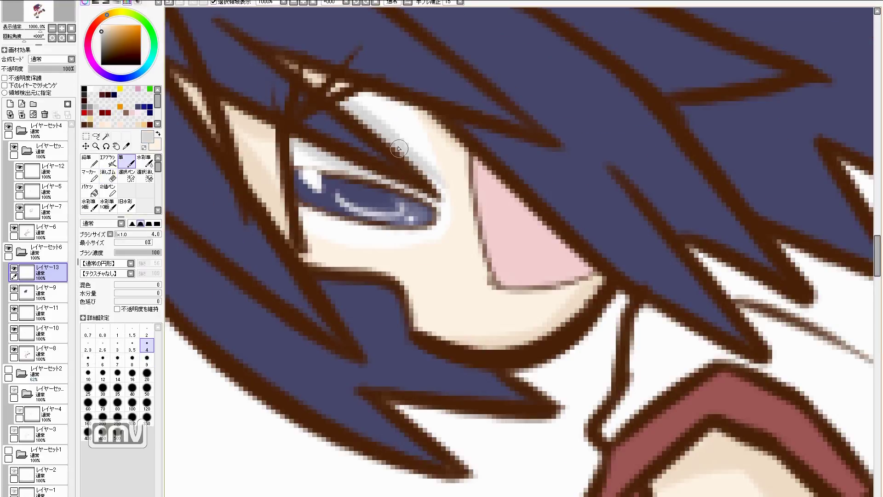
{"action": "scroll", "coordinate": [448, 223], "scroll_direction": "down", "scroll_amount": 8}
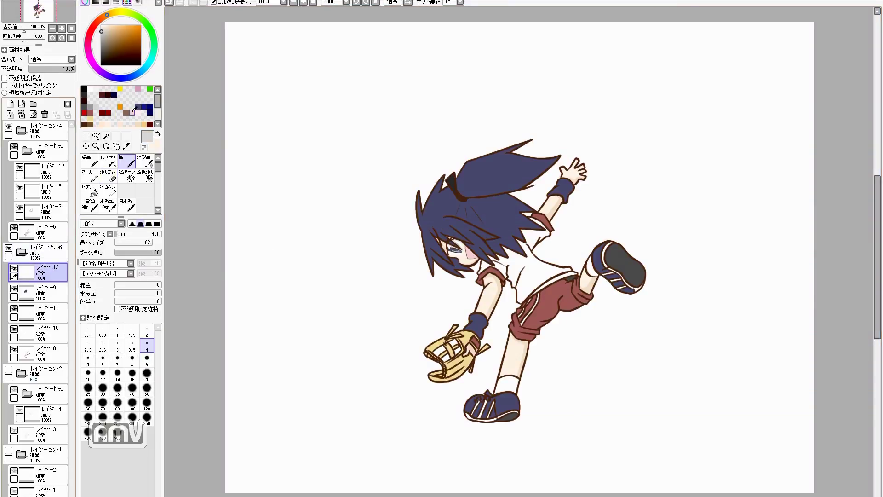
Paint black shadows on the lower hair strands on a new layer with the size 9 brush.
{"action": "left_click", "coordinate": [84, 88]}
{"action": "scroll", "coordinate": [453, 227], "scroll_direction": "up", "scroll_amount": 3}
{"action": "scroll", "coordinate": [453, 226], "scroll_direction": "down", "scroll_amount": 3}
{"action": "left_click", "coordinate": [10, 104]}
{"action": "key", "text": "bracketright"}
{"action": "key", "text": "bracketright"}
{"action": "key", "text": "bracketright"}
{"action": "key", "text": "bracketright"}
{"action": "key", "text": "bracketright"}
{"action": "scroll", "coordinate": [391, 306], "scroll_direction": "up", "scroll_amount": 3}
{"action": "mouse_move", "coordinate": [368, 289]}
{"action": "left_mouse_down"}
{"action": "mouse_move", "coordinate": [391, 306]}
{"action": "mouse_move", "coordinate": [329, 282]}
{"action": "mouse_move", "coordinate": [363, 322]}
{"action": "left_mouse_up"}
{"action": "left_click_drag", "start_coordinate": [430, 250], "coordinate": [489, 243]}
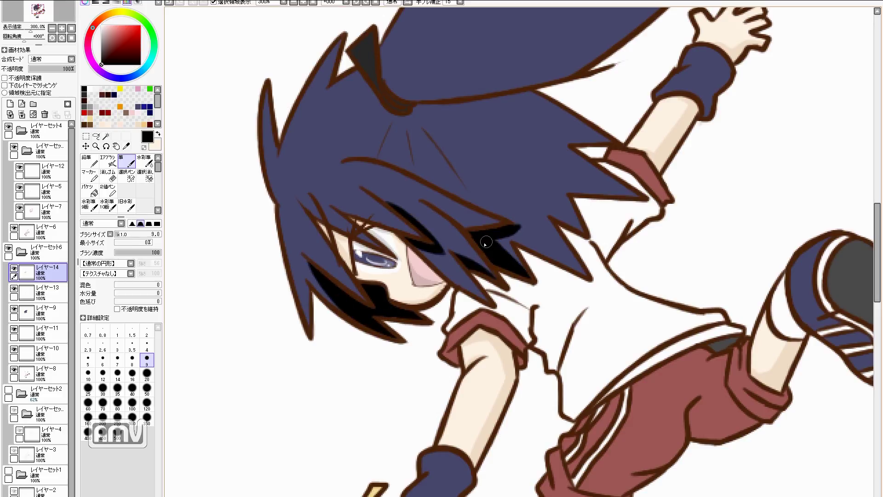
Paint black shadows along the ponytail's underside, beneath the hair tie and in the fringe.
{"action": "scroll", "coordinate": [486, 242], "scroll_direction": "up", "scroll_amount": 3}
{"action": "left_click_drag", "start_coordinate": [343, 177], "coordinate": [417, 170]}
{"action": "left_click_drag", "start_coordinate": [602, 105], "coordinate": [412, 172]}
{"action": "mouse_move", "coordinate": [360, 193]}
{"action": "left_mouse_down"}
{"action": "mouse_move", "coordinate": [496, 175]}
{"action": "mouse_move", "coordinate": [455, 204]}
{"action": "left_mouse_up"}
{"action": "left_click_drag", "start_coordinate": [529, 352], "coordinate": [457, 317]}
{"action": "scroll", "coordinate": [514, 337], "scroll_direction": "up", "scroll_amount": 2}
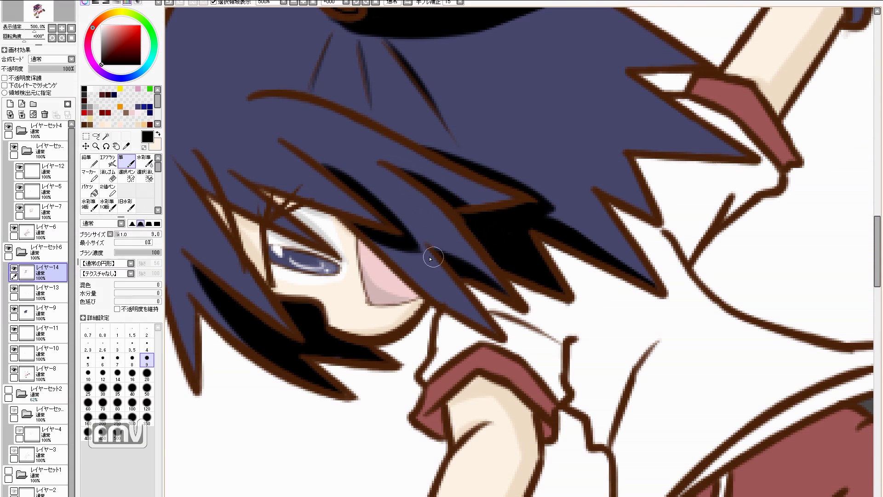
Paint black shadows on the near sleeve, the shirt folds and under the shirt hem.
{"action": "left_click_drag", "start_coordinate": [556, 440], "coordinate": [573, 353]}
{"action": "key", "text": "b"}
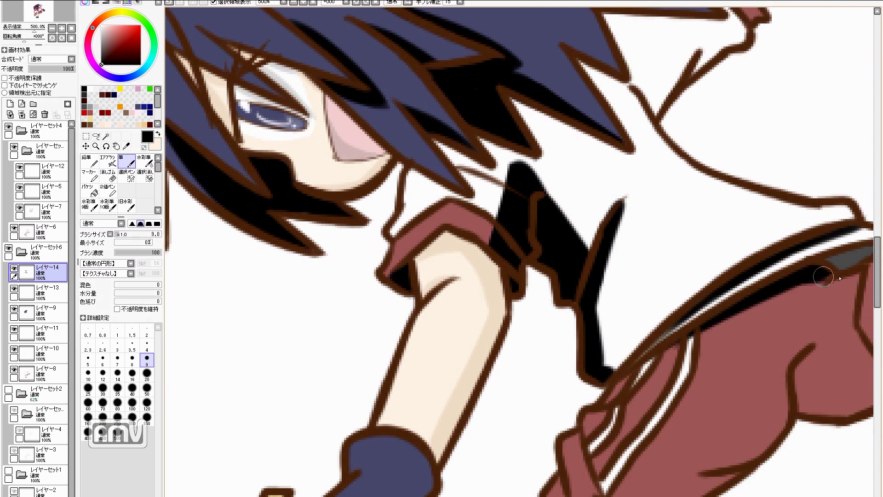
{"action": "left_click_drag", "start_coordinate": [593, 248], "coordinate": [698, 158]}
Paint black shadows on the forward wristband and the glove's palm and lower edge.
{"action": "scroll", "coordinate": [698, 157], "scroll_direction": "down", "scroll_amount": 10}
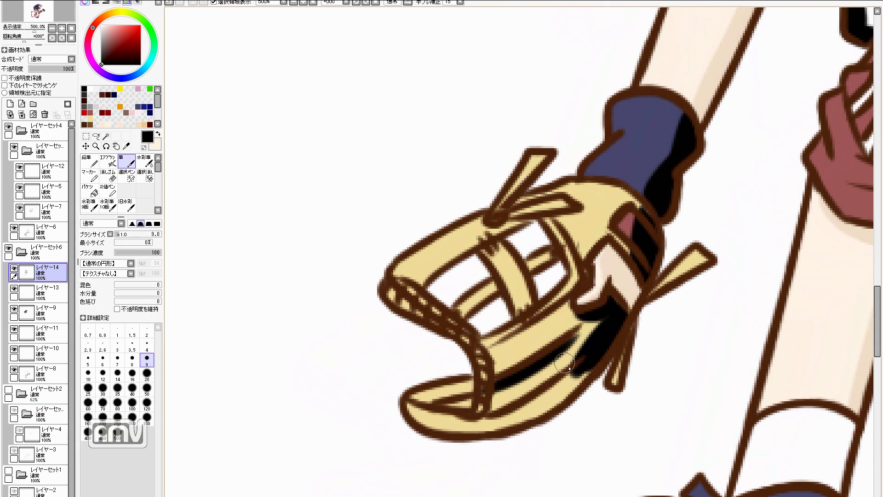
{"action": "left_click_drag", "start_coordinate": [593, 354], "coordinate": [428, 400]}
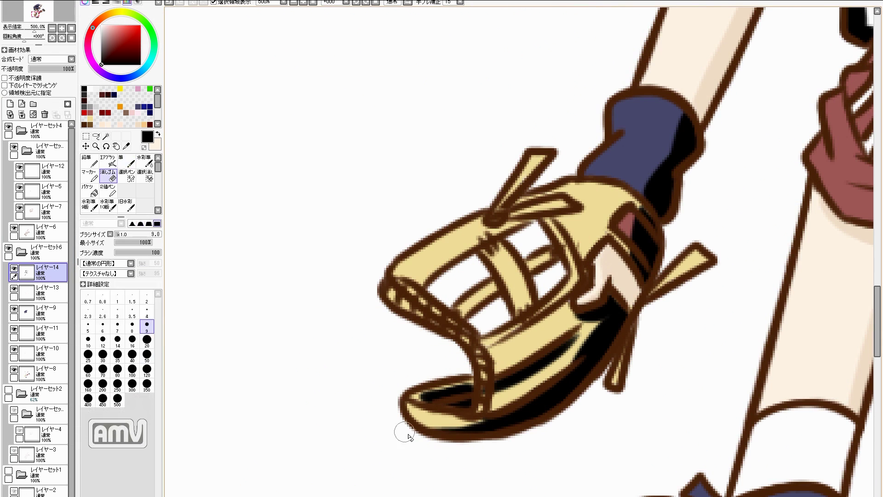
{"action": "mouse_move", "coordinate": [404, 430]}
{"action": "left_mouse_down"}
{"action": "mouse_move", "coordinate": [166, 285]}
{"action": "mouse_move", "coordinate": [161, 272]}
{"action": "left_mouse_up"}
{"action": "mouse_move", "coordinate": [609, 375]}
{"action": "left_mouse_down"}
{"action": "mouse_move", "coordinate": [593, 416]}
{"action": "mouse_move", "coordinate": [520, 431]}
{"action": "mouse_move", "coordinate": [460, 478]}
{"action": "left_mouse_up"}
Paint black shadows on the shorts, the raised leg's sock and the far sleeve.
{"action": "scroll", "coordinate": [460, 478], "scroll_direction": "up", "scroll_amount": 10}
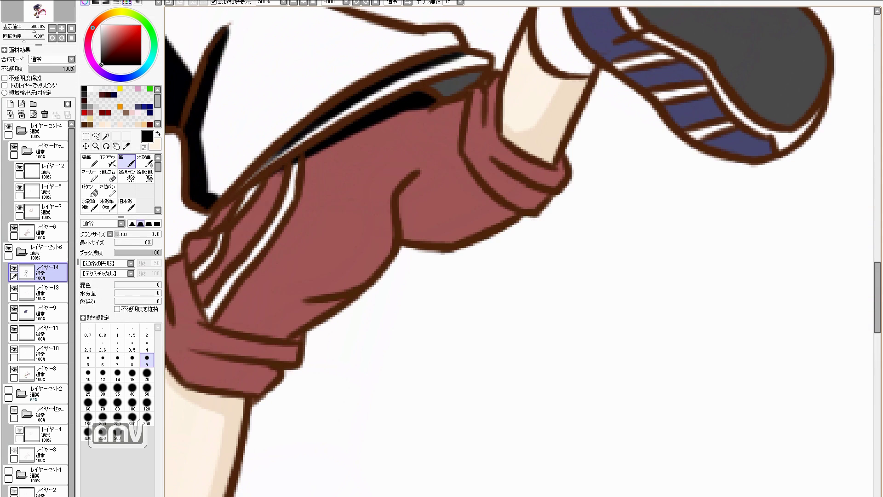
{"action": "mouse_move", "coordinate": [405, 230]}
{"action": "left_mouse_down"}
{"action": "mouse_move", "coordinate": [542, 177]}
{"action": "mouse_move", "coordinate": [501, 236]}
{"action": "mouse_move", "coordinate": [345, 338]}
{"action": "left_mouse_up"}
{"action": "mouse_move", "coordinate": [607, 313]}
{"action": "left_mouse_down"}
{"action": "mouse_move", "coordinate": [525, 269]}
{"action": "mouse_move", "coordinate": [780, 117]}
{"action": "left_mouse_up"}
{"action": "mouse_move", "coordinate": [584, 228]}
{"action": "left_mouse_down"}
{"action": "mouse_move", "coordinate": [503, 252]}
{"action": "mouse_move", "coordinate": [320, 376]}
{"action": "left_mouse_up"}
{"action": "left_click_drag", "start_coordinate": [237, 167], "coordinate": [408, 397]}
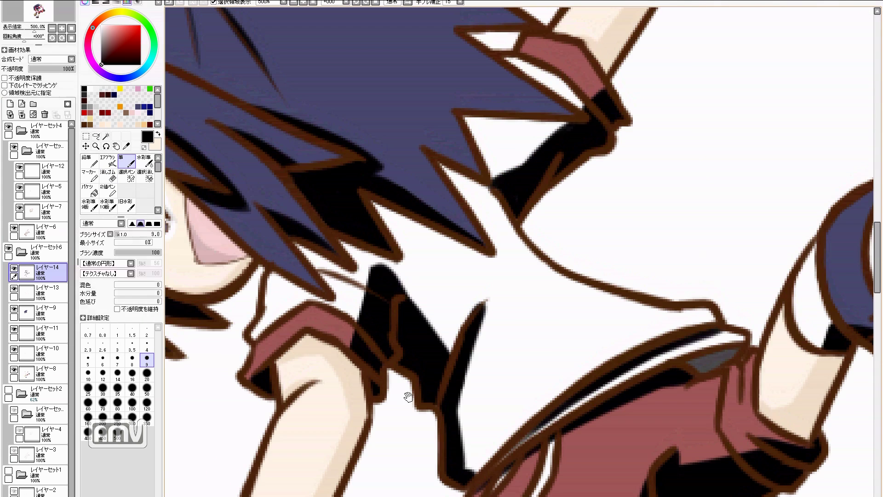
Lower the opacity of the shadow layer レイヤー14 to 60% and add a new layer above レイヤー6.
{"action": "scroll", "coordinate": [457, 438], "scroll_direction": "down", "scroll_amount": 6}
{"action": "left_click_drag", "start_coordinate": [74, 68], "coordinate": [56, 68]}
{"action": "scroll", "coordinate": [546, 279], "scroll_direction": "up", "scroll_amount": 5}
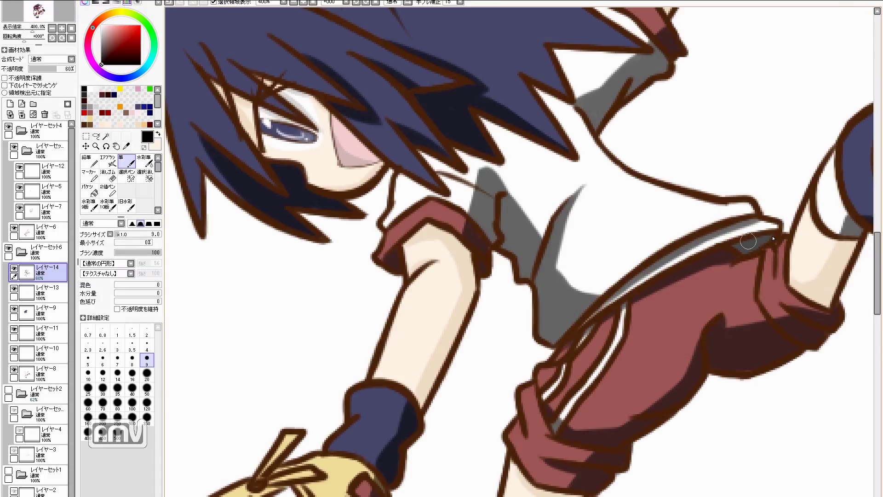
{"action": "scroll", "coordinate": [747, 240], "scroll_direction": "down", "scroll_amount": 4}
{"action": "key", "text": "ctrl+shift+n"}
{"action": "key", "text": "ctrl+z"}
{"action": "left_click_drag", "start_coordinate": [311, 399], "coordinate": [225, 345]}
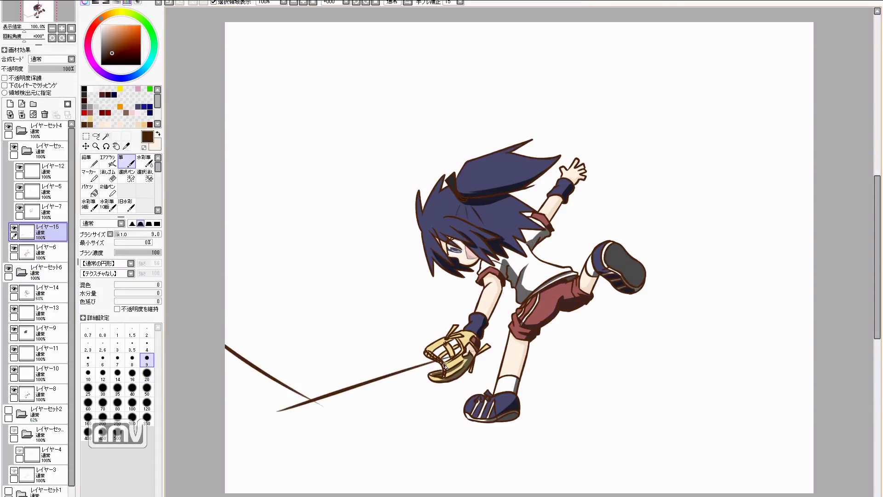
{"action": "left_click_drag", "start_coordinate": [434, 368], "coordinate": [311, 399]}
{"action": "scroll", "coordinate": [388, 305], "scroll_direction": "up", "scroll_amount": 3}
{"action": "scroll", "coordinate": [388, 305], "scroll_direction": "down", "scroll_amount": 3}
{"action": "key", "text": "ctrl+z"}
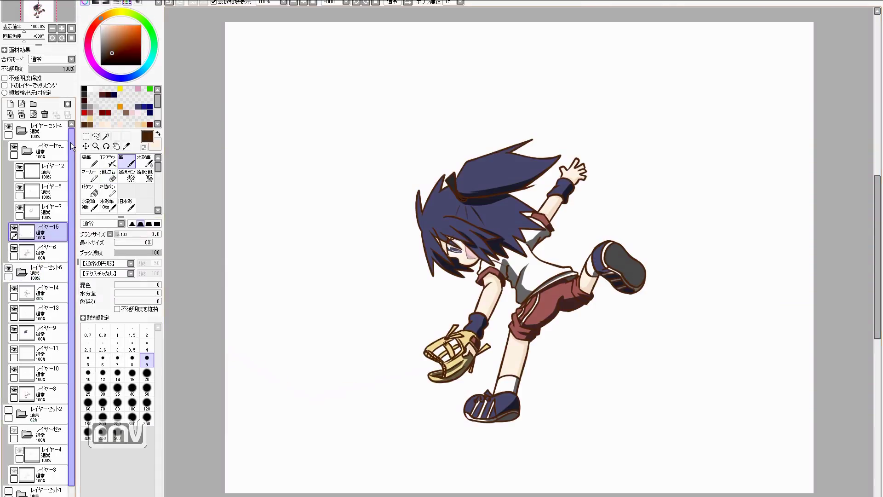
Draw a V-shaped ball trail bouncing into the glove on レイヤー15 and clean up its corner.
{"action": "left_click_drag", "start_coordinate": [455, 365], "coordinate": [382, 400]}
{"action": "scroll", "coordinate": [395, 382], "scroll_direction": "up", "scroll_amount": 4}
{"action": "key", "text": "e"}
{"action": "left_click_drag", "start_coordinate": [322, 364], "coordinate": [350, 388]}
{"action": "scroll", "coordinate": [369, 387], "scroll_direction": "down", "scroll_amount": 1}
{"action": "scroll", "coordinate": [370, 387], "scroll_direction": "up", "scroll_amount": 1}
{"action": "key", "text": "b"}
Paint a curved white highlight band across the hair on a new layer above レイヤー9.
{"action": "left_click", "coordinate": [39, 331]}
{"action": "scroll", "coordinate": [370, 387], "scroll_direction": "down", "scroll_amount": 5}
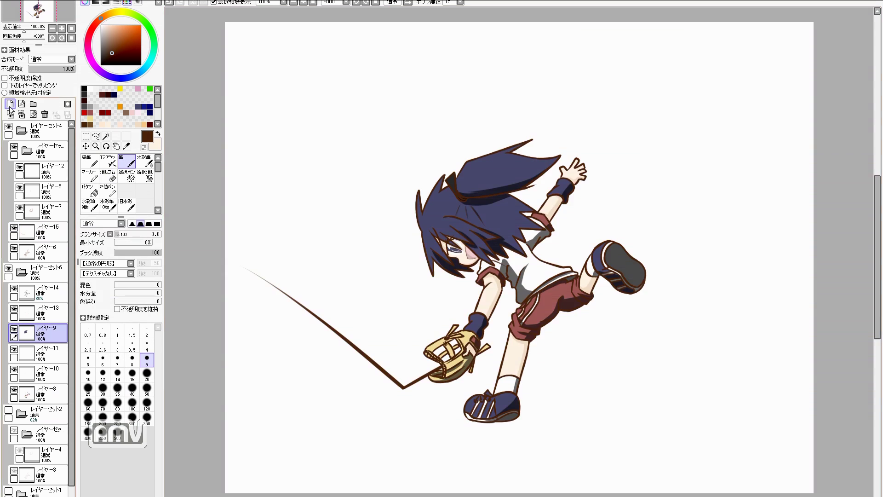
{"action": "key", "text": "ctrl+shift+n"}
{"action": "scroll", "coordinate": [414, 206], "scroll_direction": "up", "scroll_amount": 2}
{"action": "mouse_move", "coordinate": [389, 238]}
{"action": "left_mouse_down"}
{"action": "mouse_move", "coordinate": [604, 179]}
{"action": "mouse_move", "coordinate": [653, 154]}
{"action": "mouse_move", "coordinate": [226, 272]}
{"action": "left_mouse_up"}
{"action": "scroll", "coordinate": [460, 207], "scroll_direction": "up", "scroll_amount": 3}
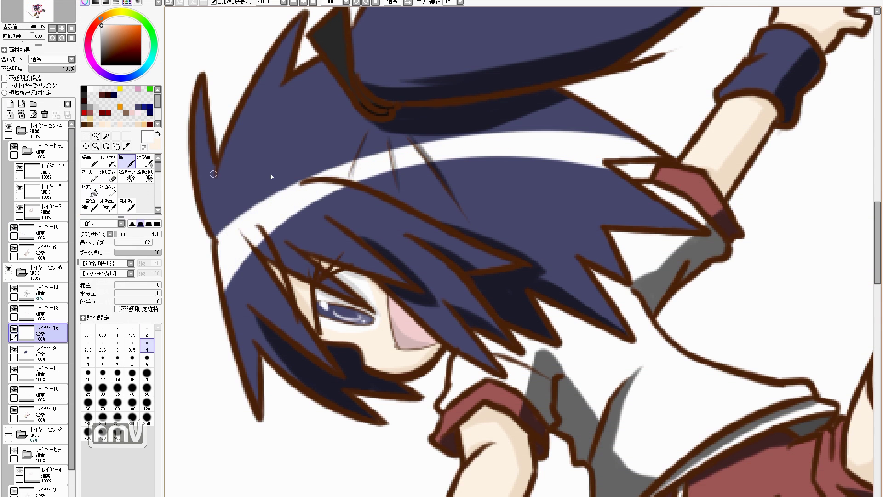
Erase parts of the white highlight band across the hair to thin it into tapered streaks.
{"action": "key", "text": "e"}
{"action": "scroll", "coordinate": [427, 252], "scroll_direction": "down", "scroll_amount": 4}
{"action": "scroll", "coordinate": [441, 232], "scroll_direction": "up", "scroll_amount": 3}
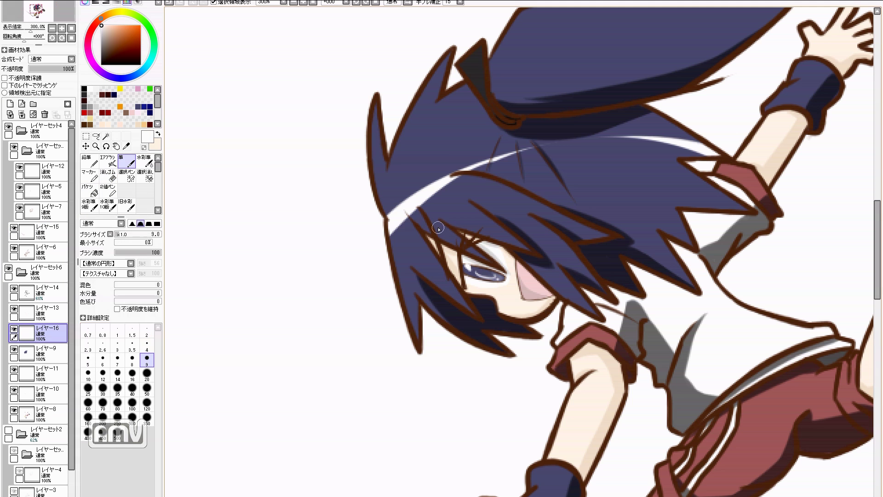
Paint white rim highlights along the hair's outer edges and the hair tie, and lower the opacity of レイヤー16 to 80%.
{"action": "key", "text": "b"}
{"action": "left_click_drag", "start_coordinate": [465, 76], "coordinate": [414, 206]}
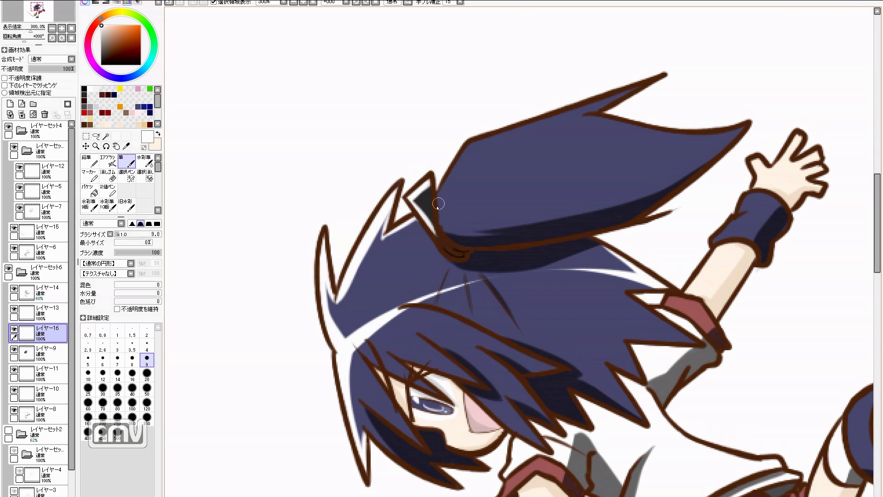
{"action": "scroll", "coordinate": [758, 183], "scroll_direction": "down", "scroll_amount": 5}
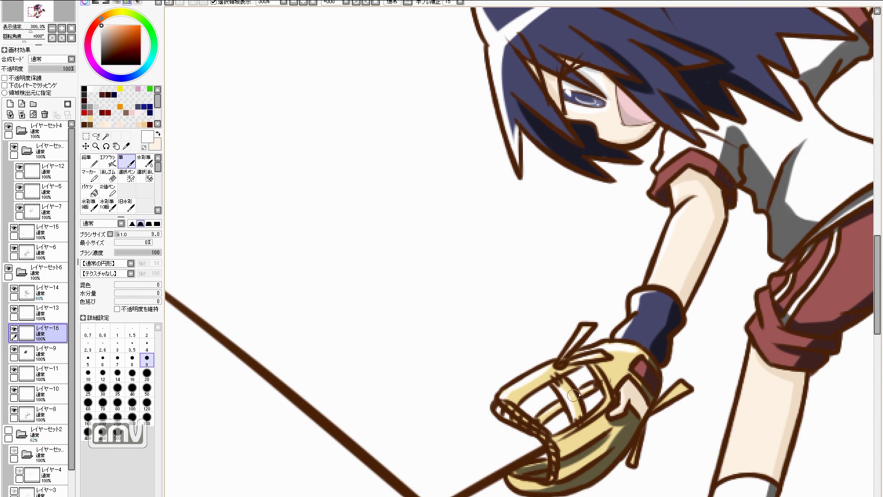
{"action": "scroll", "coordinate": [574, 395], "scroll_direction": "down", "scroll_amount": 5}
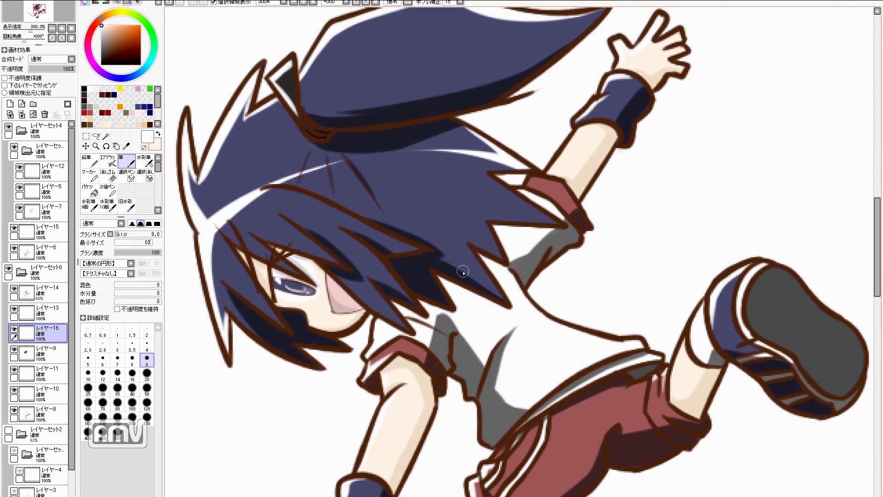
{"action": "left_click", "coordinate": [66, 69]}
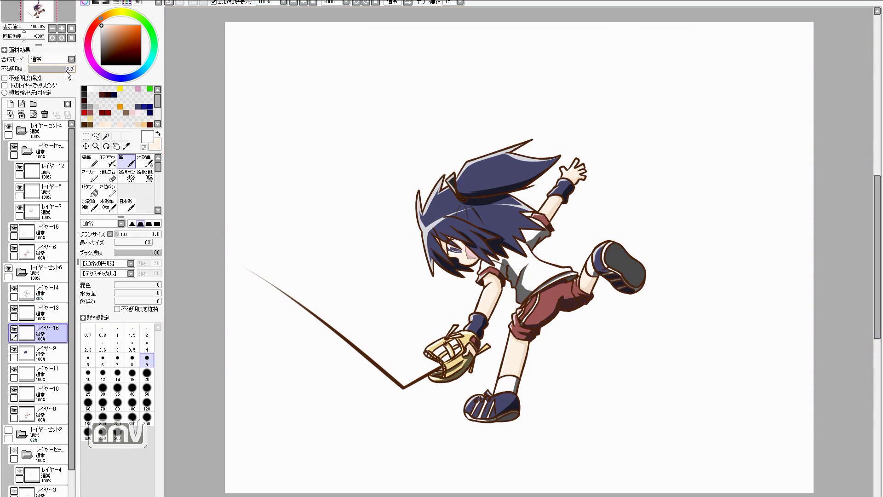